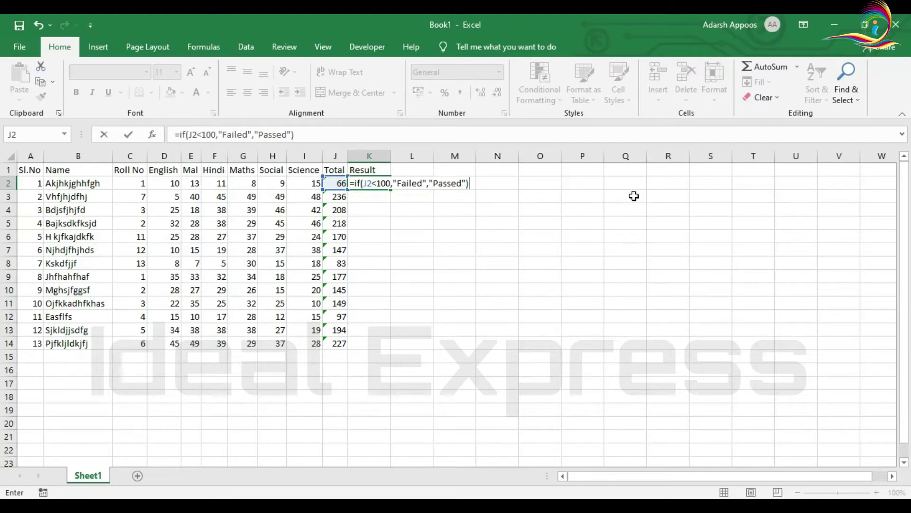
Step: Commit the pass/fail IF formula in K2 and fill it down the Result column through K14
key("Return")
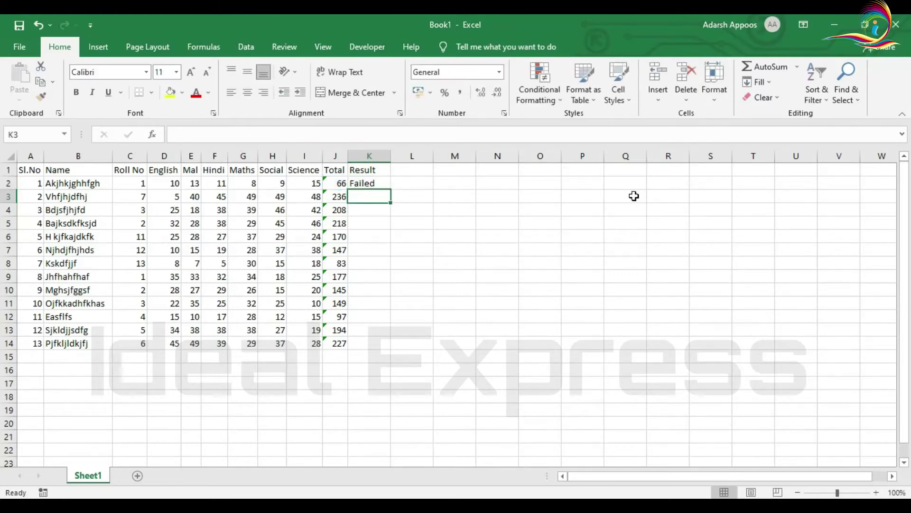
left_click(379, 184)
left_click_drag(393, 190, 393, 346)
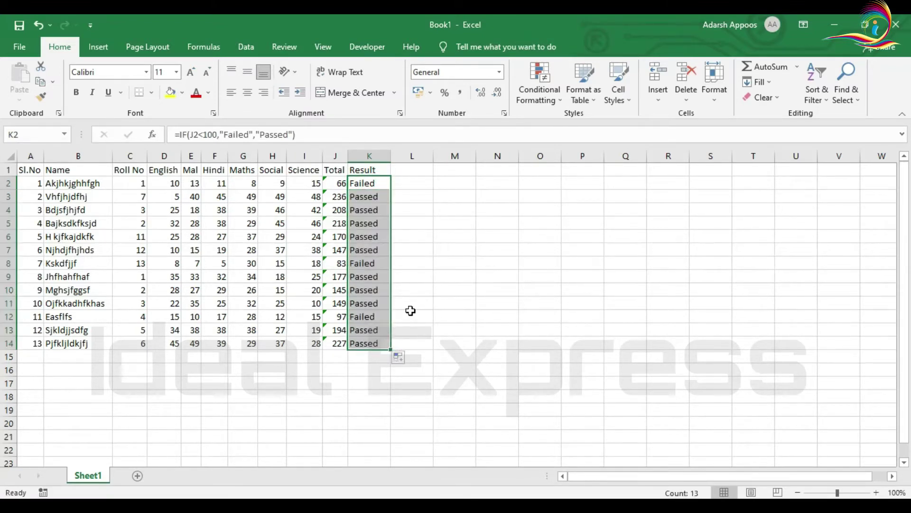
Step: Add the column heading "Grade" in cell L1
left_click(413, 170)
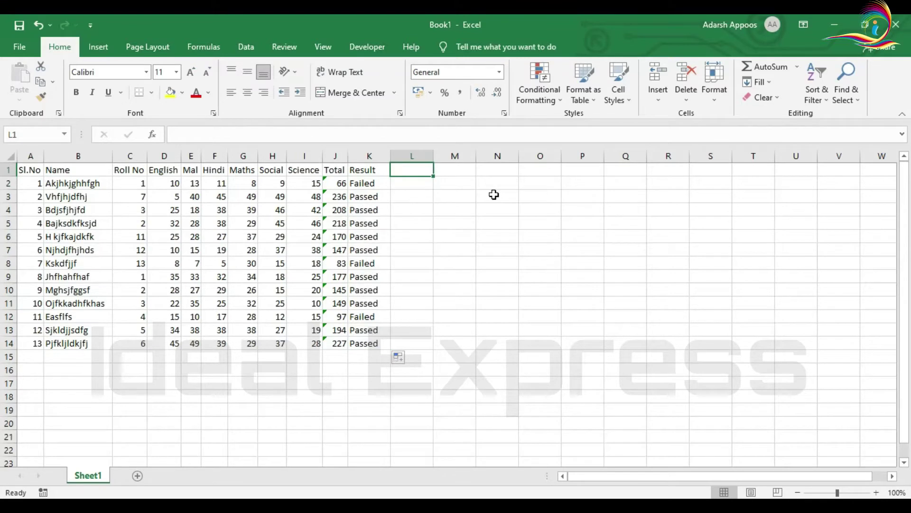
type("Grade")
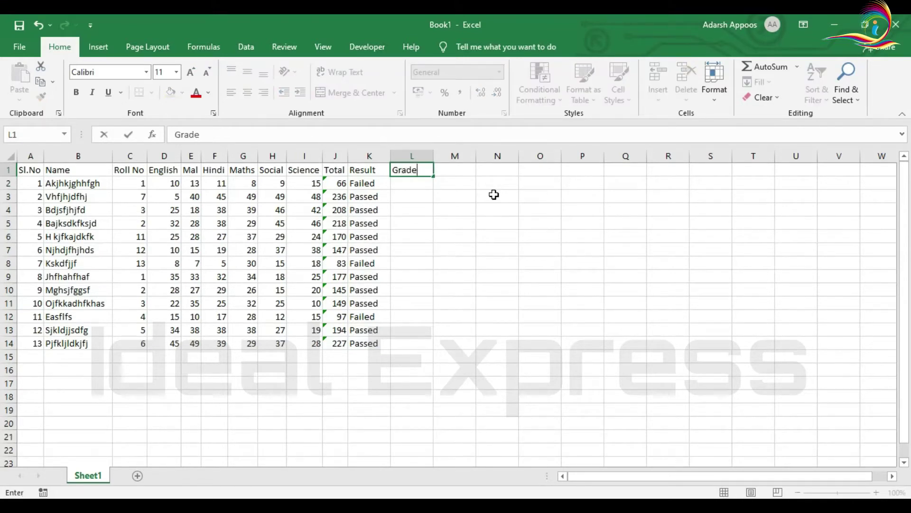
key("Return")
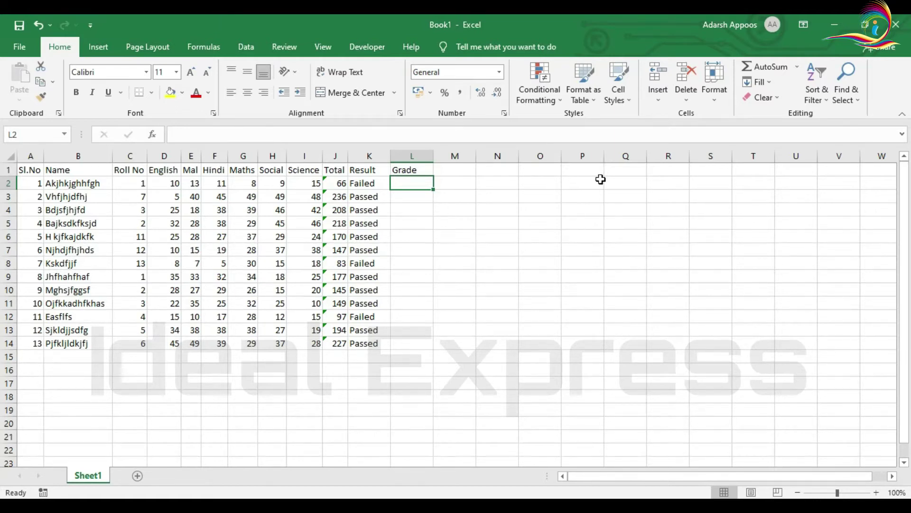
Step: Start a grade key with the maximum mark 300 in Q1, the range <40 in R1 and grade D in R2
left_click(670, 171)
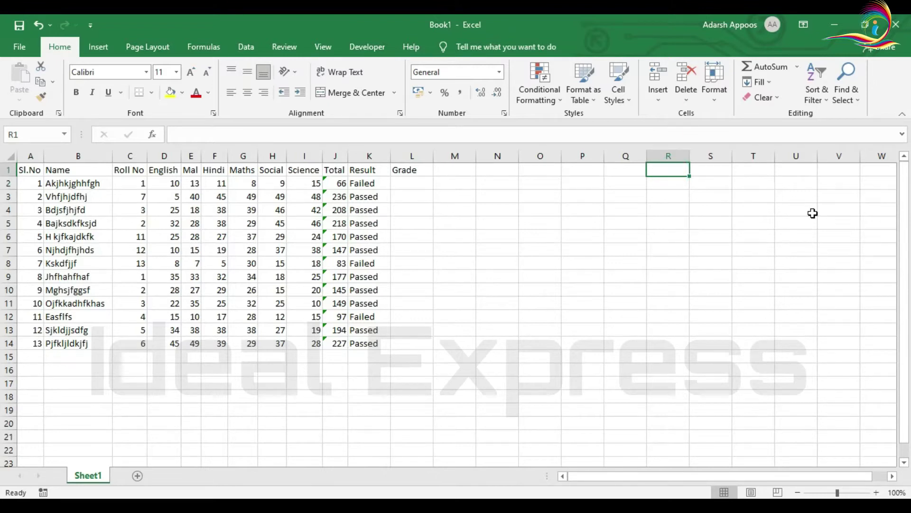
type("<40")
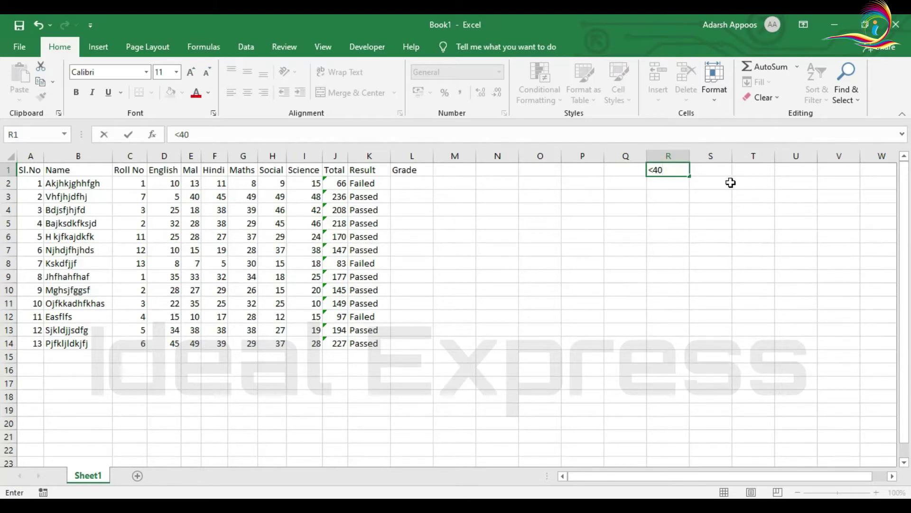
left_click(622, 171)
type("300")
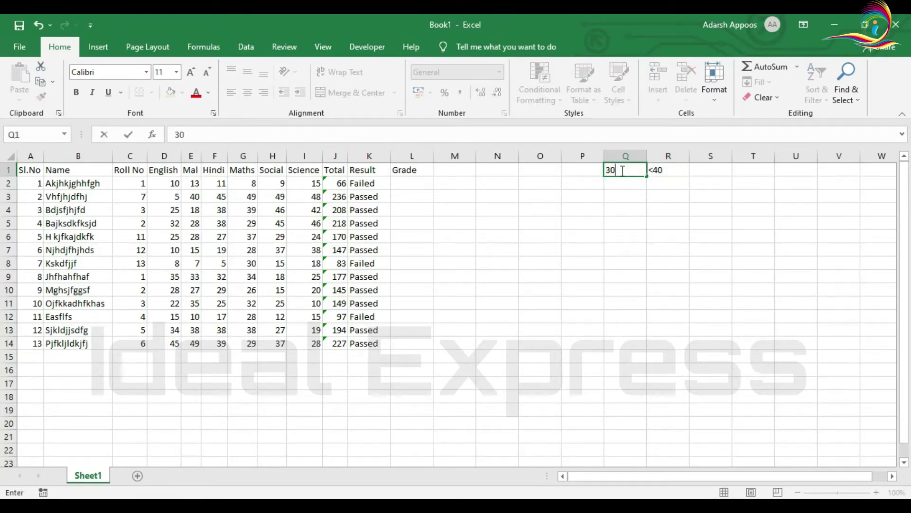
left_click(662, 184)
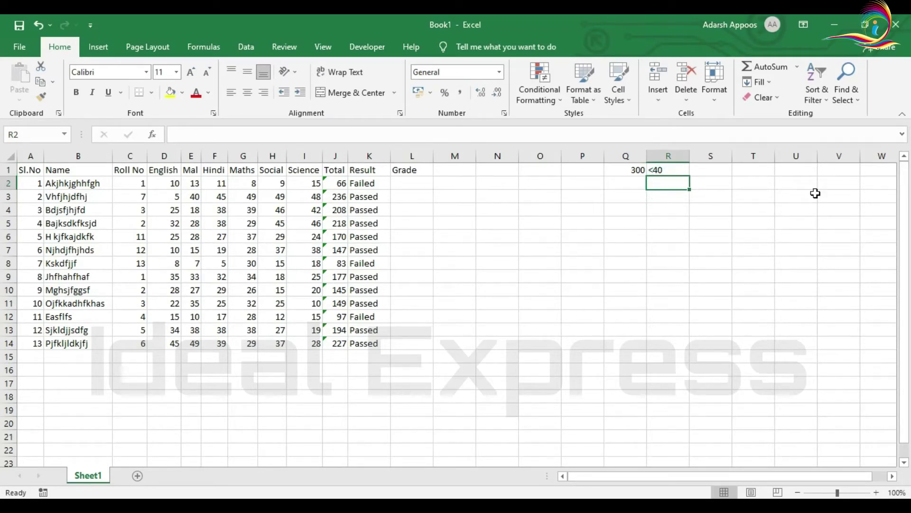
type("D")
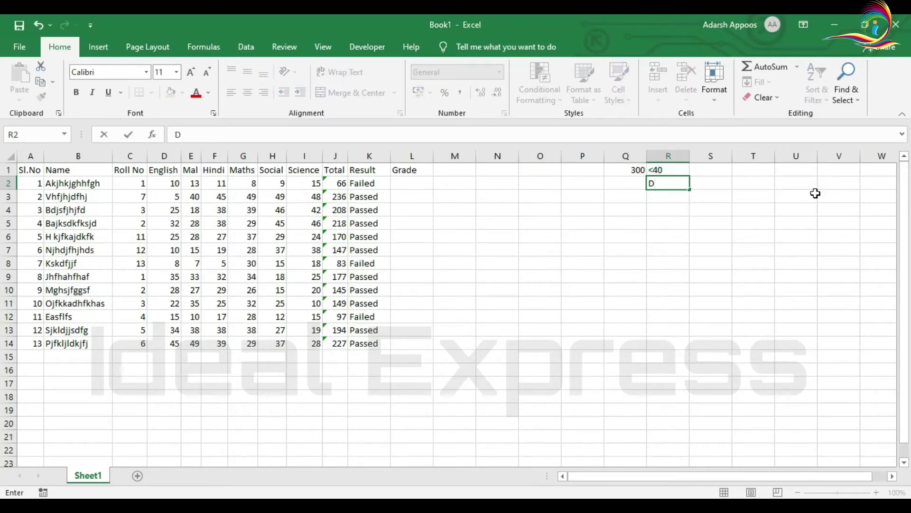
Step: Extend the grade key with 40-50 in S1 over grade C and 50-60 in T1 over grade B
left_click(720, 170)
type("40-50")
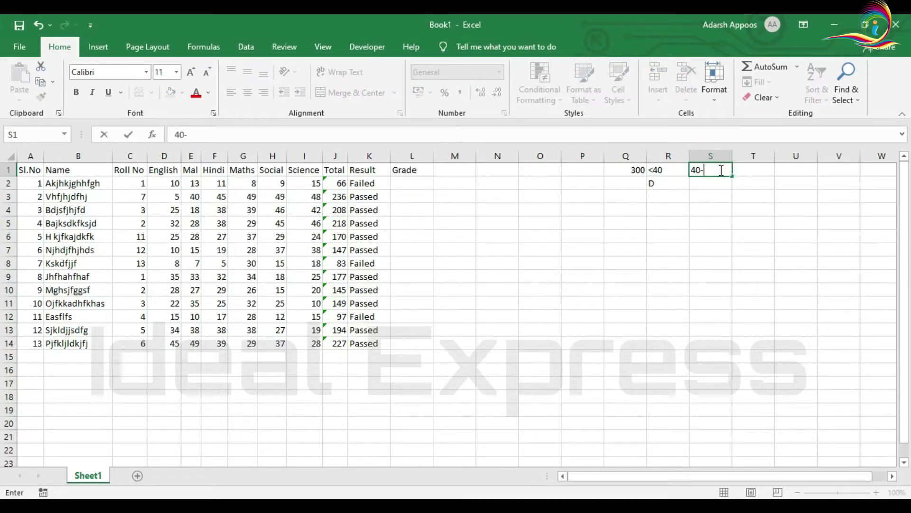
left_click(702, 182)
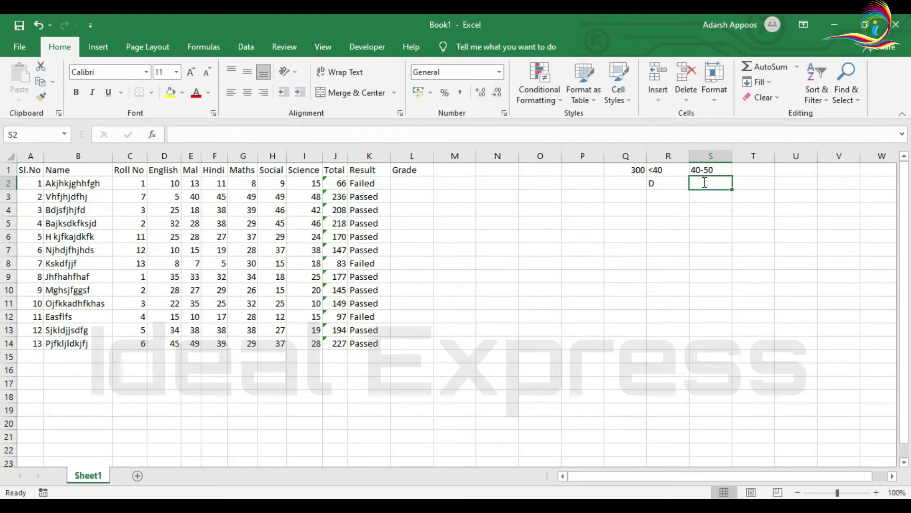
type("C")
left_click(755, 170)
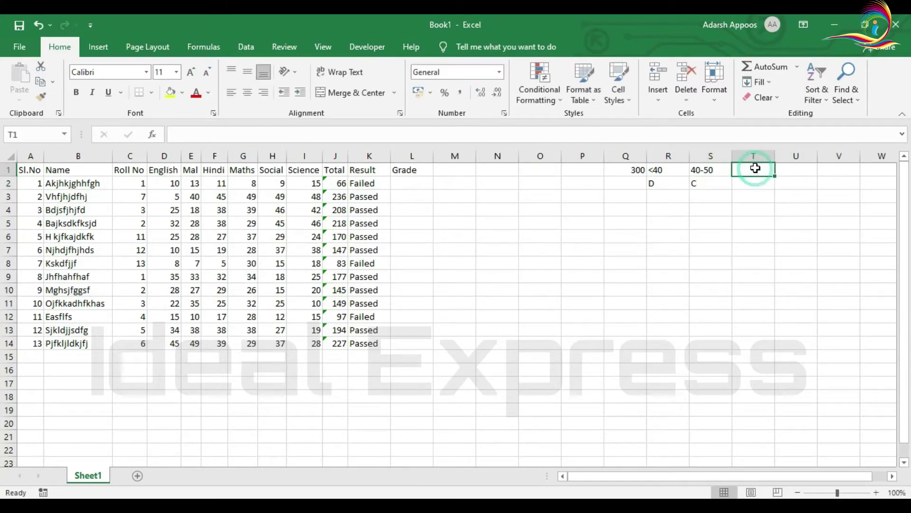
type("50-60")
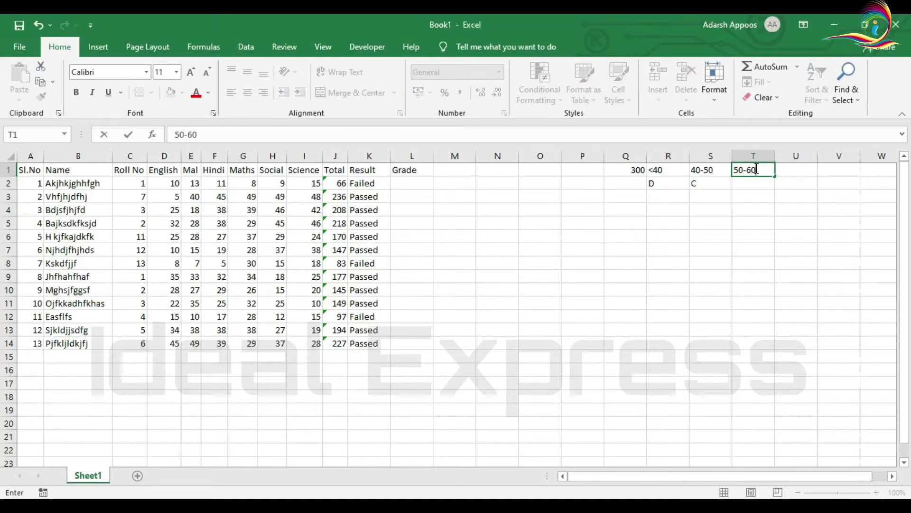
left_click(746, 185)
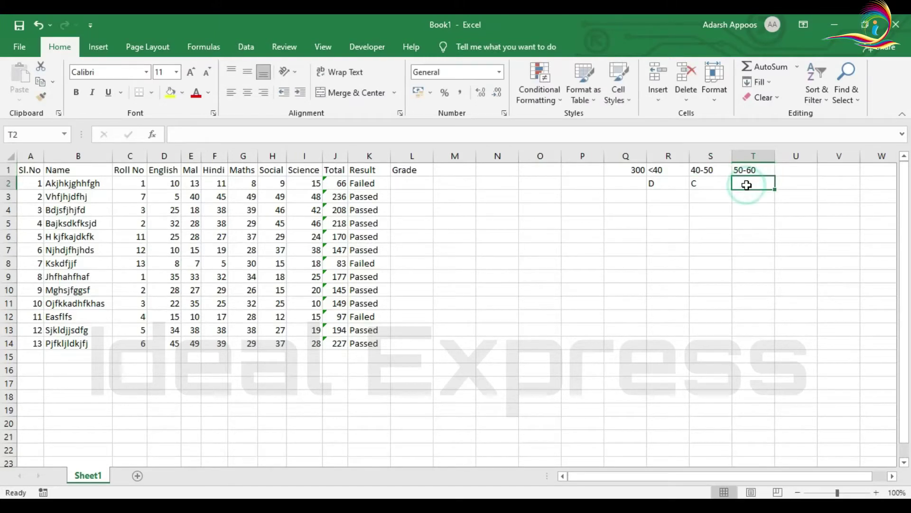
type("B")
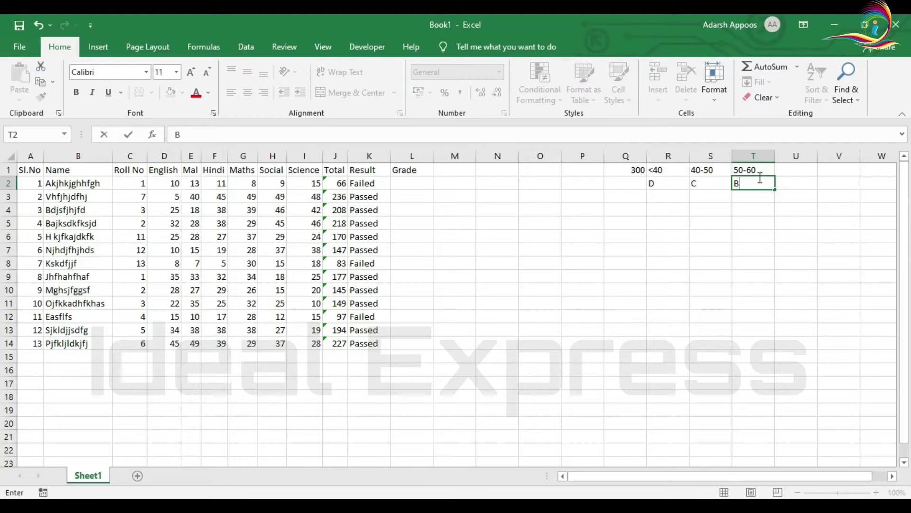
Step: Complete the grade key with 60-80 in U1 over grade A and >80 in V1 over grade A+
left_click(789, 167)
type("60-80")
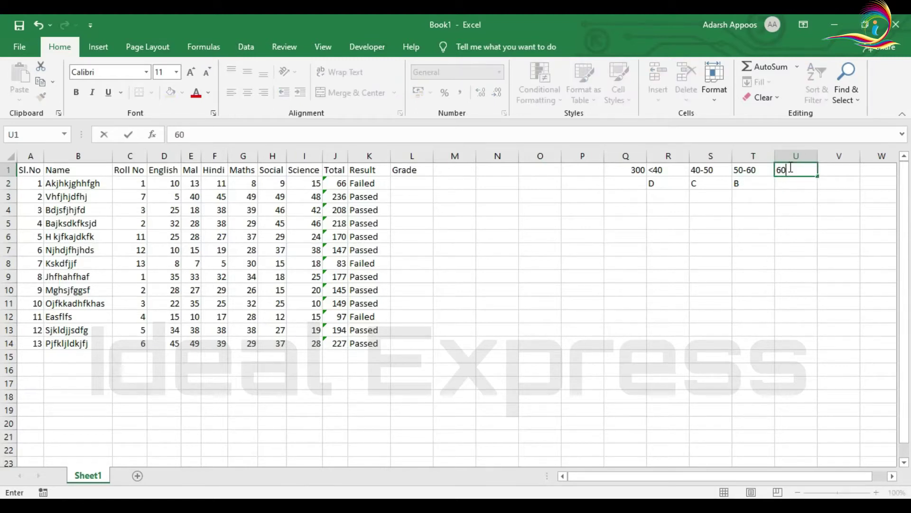
left_click(794, 183)
type("A")
left_click(838, 168)
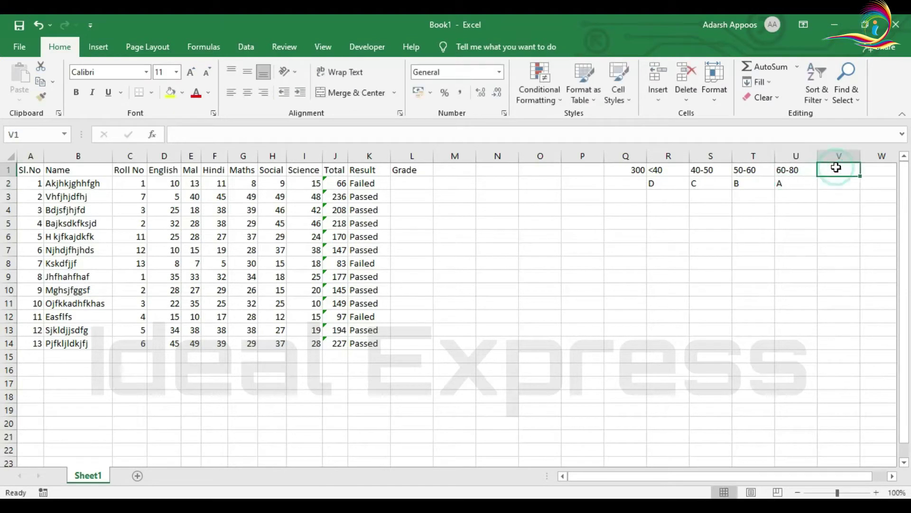
type(">80")
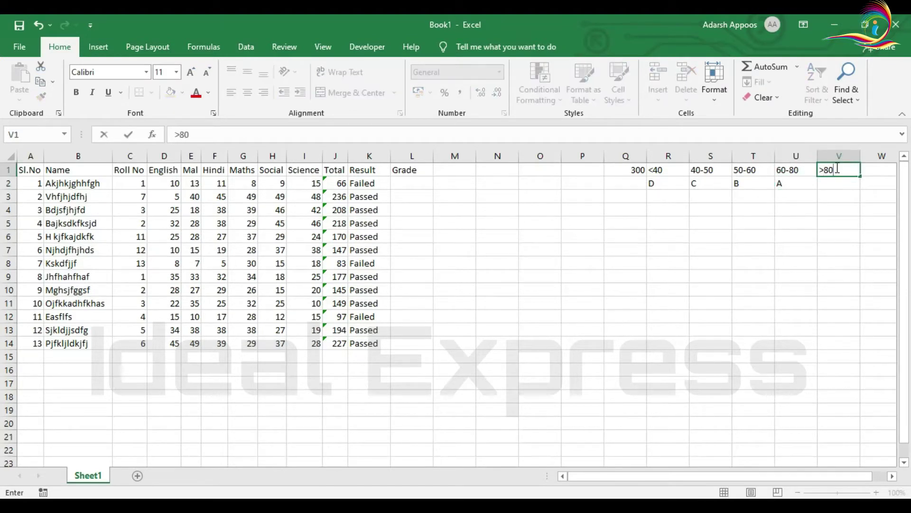
left_click(836, 183)
type("A+")
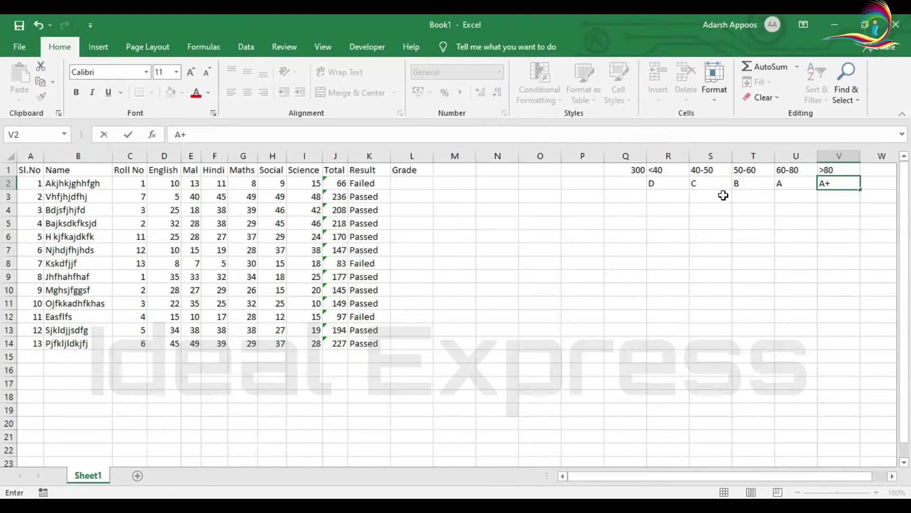
left_click(456, 250)
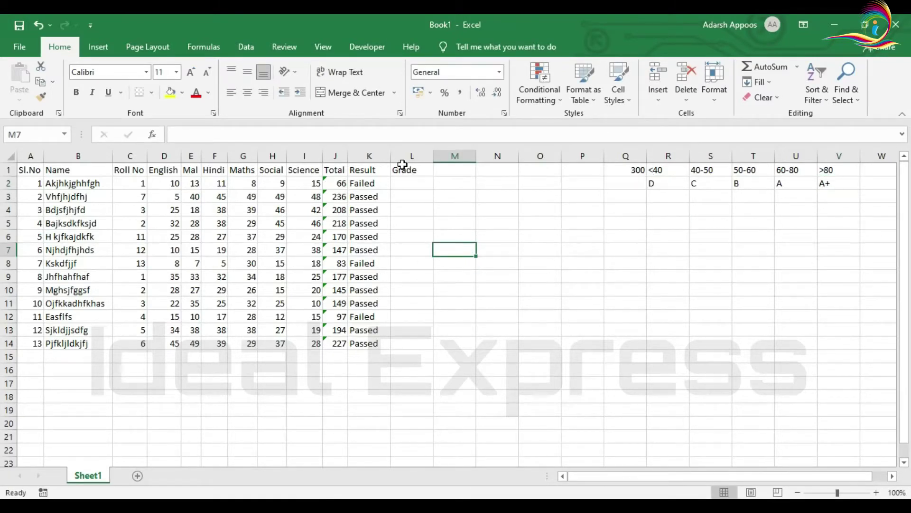
left_click_drag(651, 182, 839, 183)
left_click(665, 218)
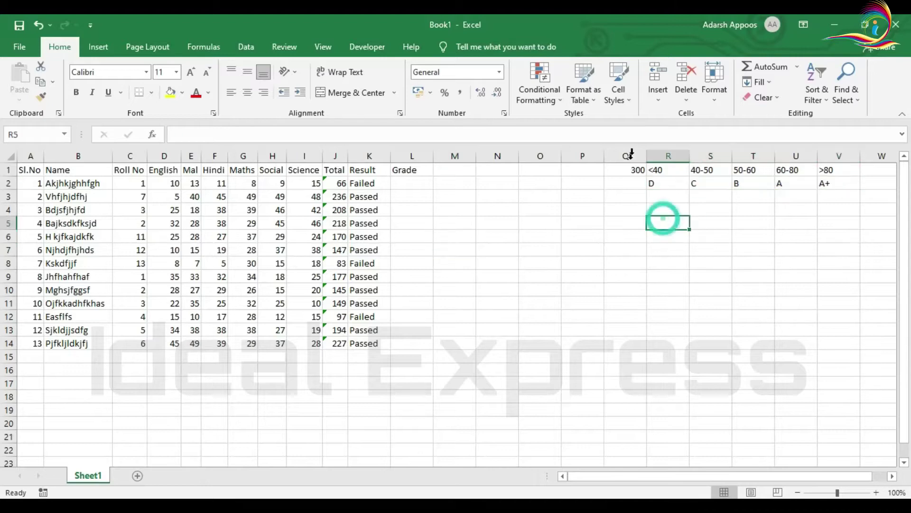
left_click_drag(662, 170, 830, 175)
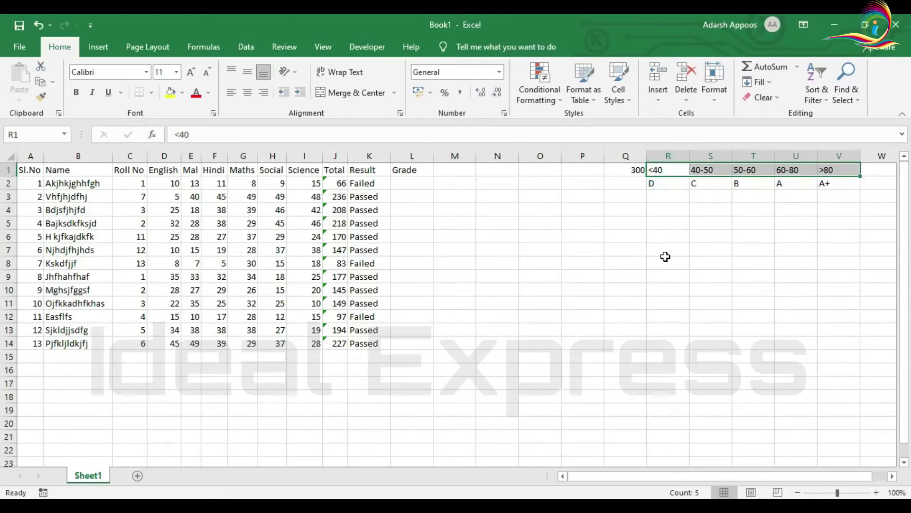
Step: Begin an IF formula in L2 that tests whether the total in J2 is less than 300*40/100
left_click(411, 185)
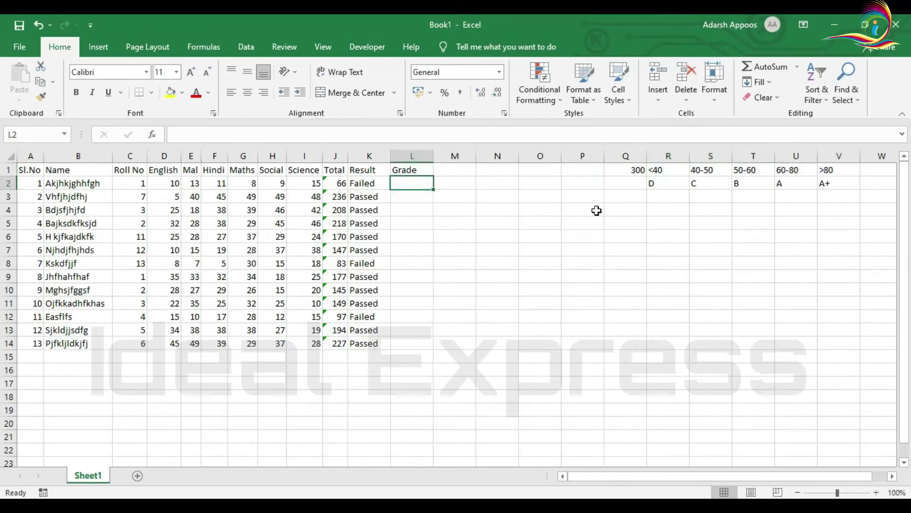
type("=if")
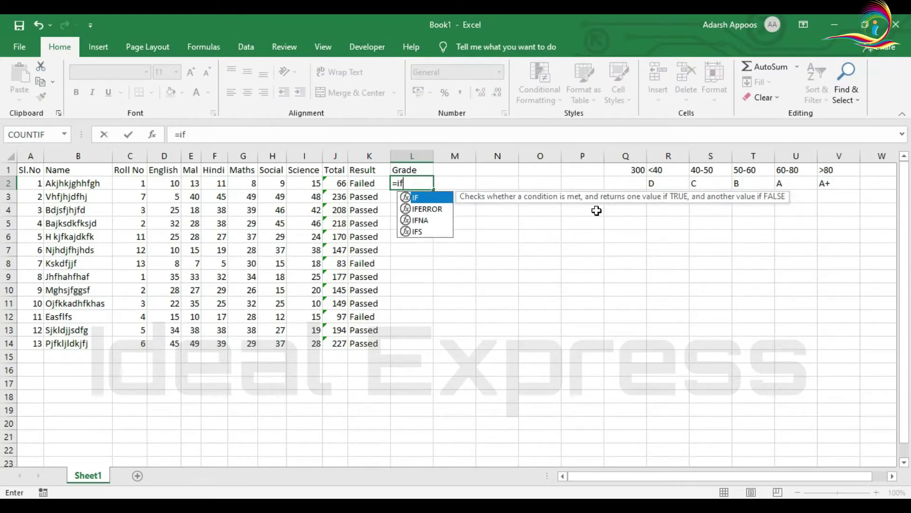
type("(")
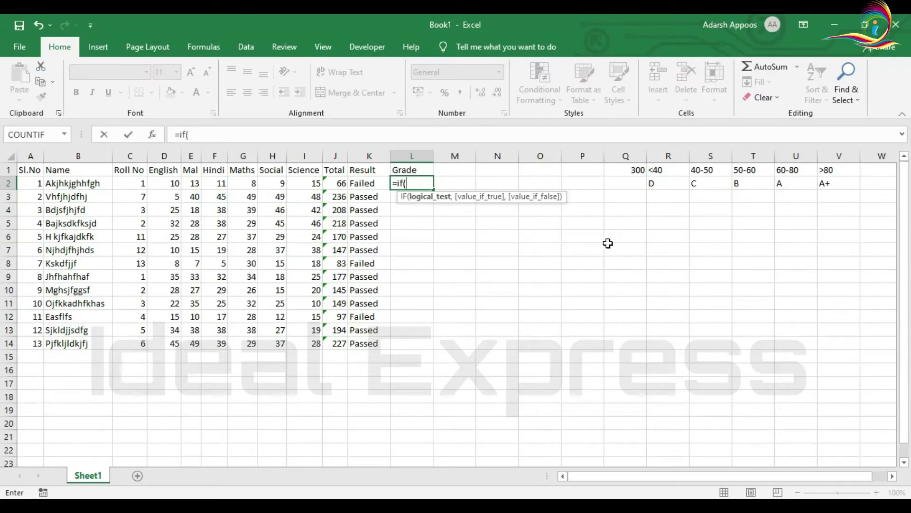
left_click(336, 184)
type("<300*40/100")
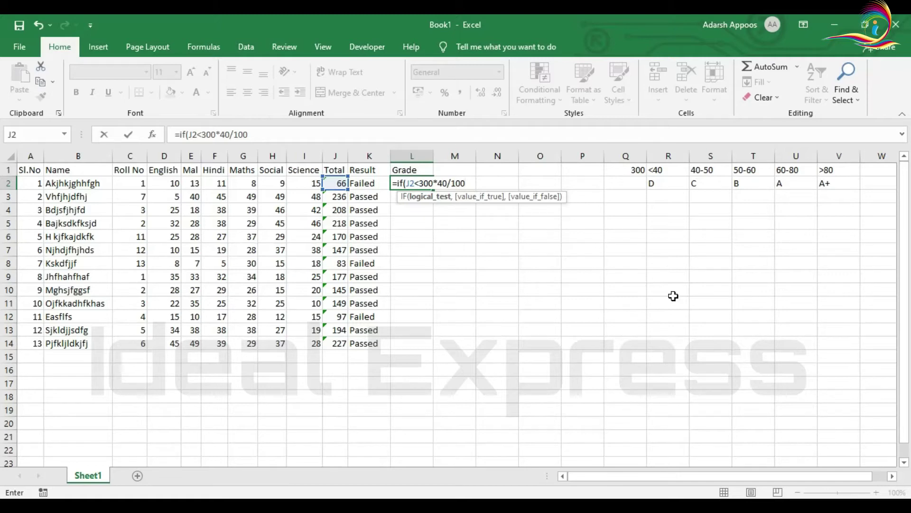
Step: Try replacing the 300*40/100 threshold in the L2 formula with 120, and clear it again
key("BackSpace")
key("BackSpace")
key("BackSpace")
key("BackSpace")
key("BackSpace")
key("BackSpace")
key("BackSpace")
key("BackSpace")
key("BackSpace")
key("BackSpace")
type("120,")
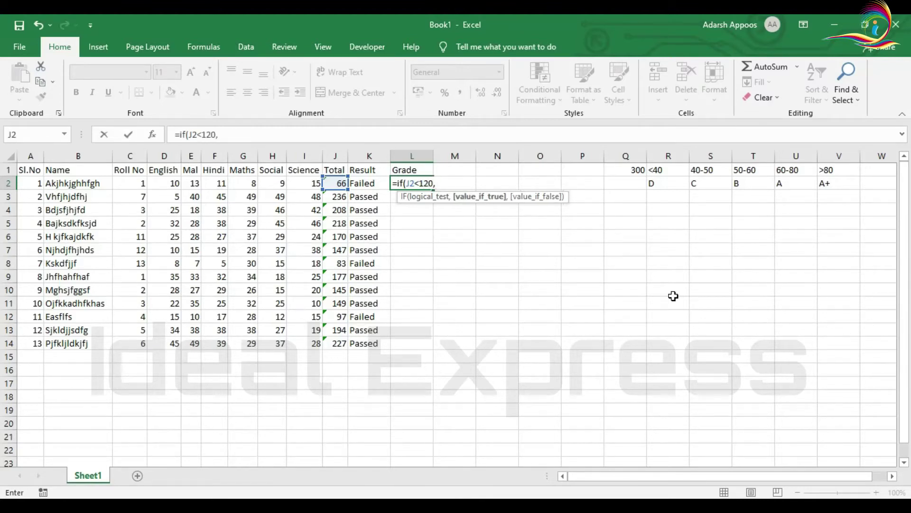
key("BackSpace")
key("BackSpace")
key("BackSpace")
key("BackSpace")
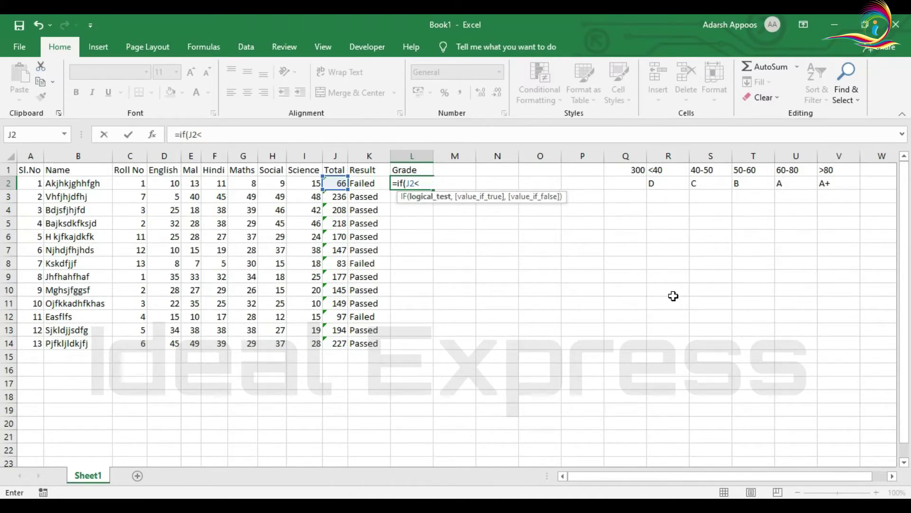
Step: Complete the L2 test as J2<300*40/100 returning "D", and nest an IF for J2<300*50/100 returning "C"
type("300*40/100,")
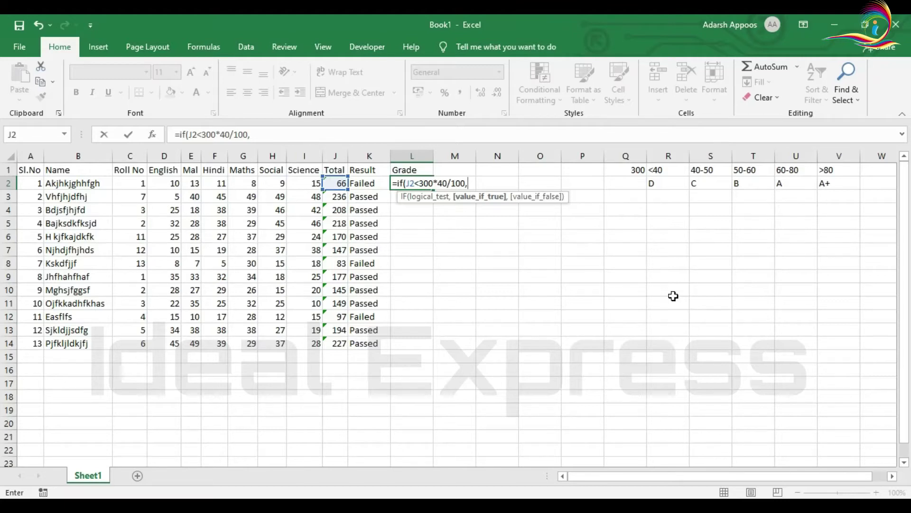
type("\"D\",")
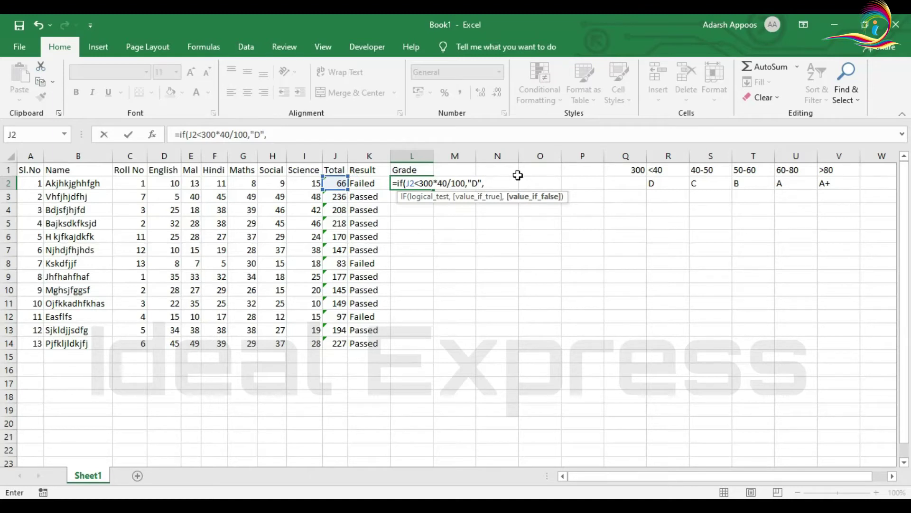
type("if(")
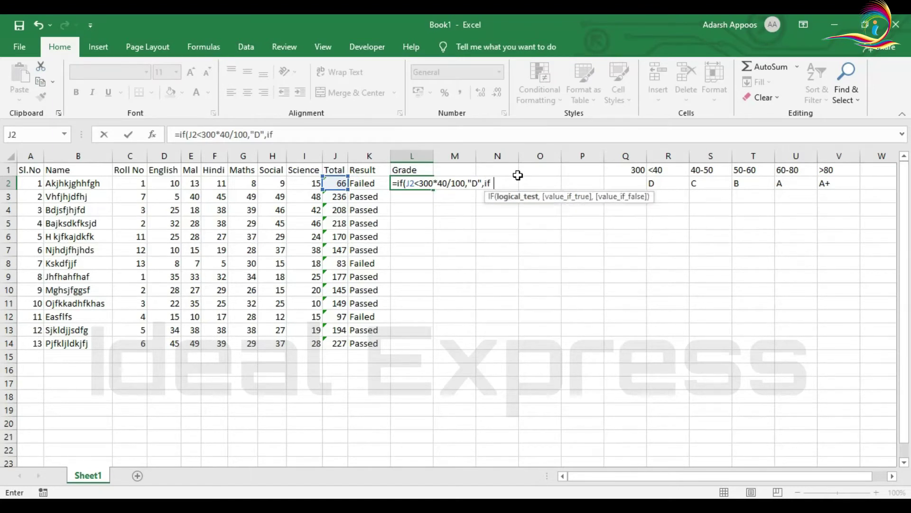
left_click(339, 185)
type("<6")
key("BackSpace")
type("300*50/100")
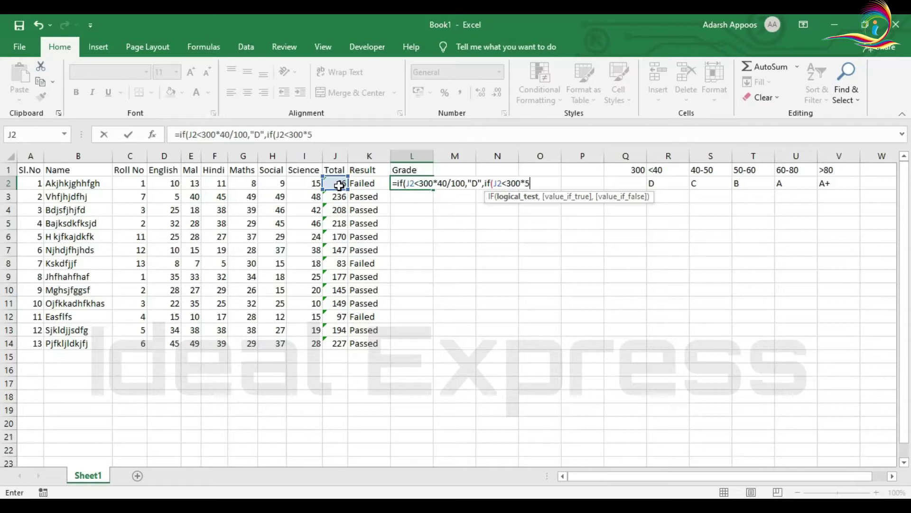
type(",\"C\"")
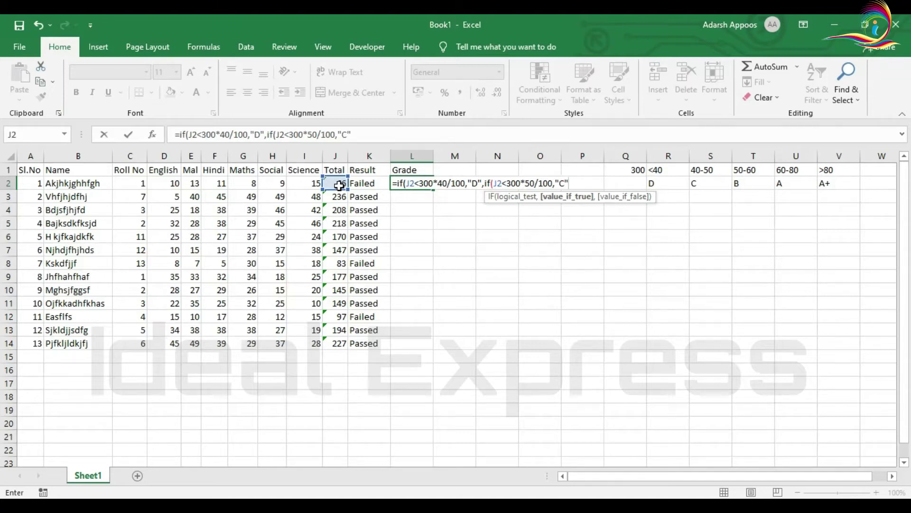
type(",")
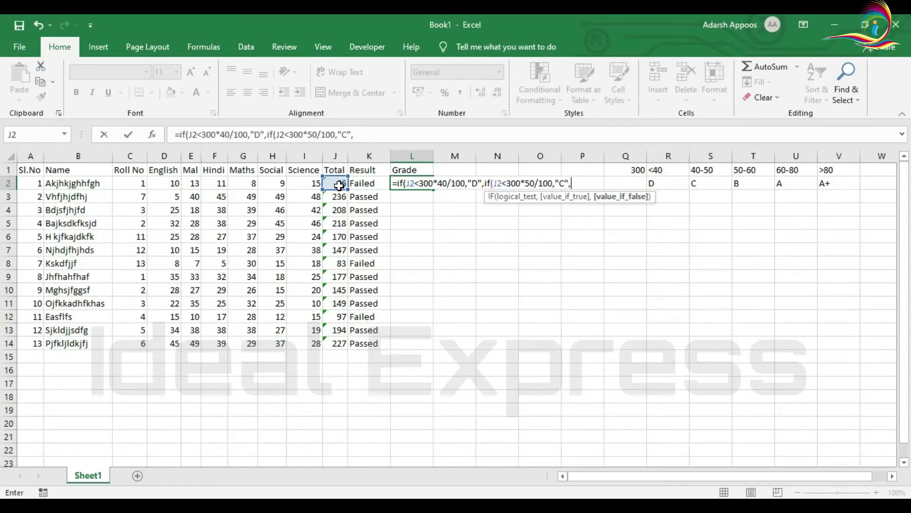
Step: Nest a third IF in the L2 formula that returns "B" when J2 is less than 300*60/100
type("if")
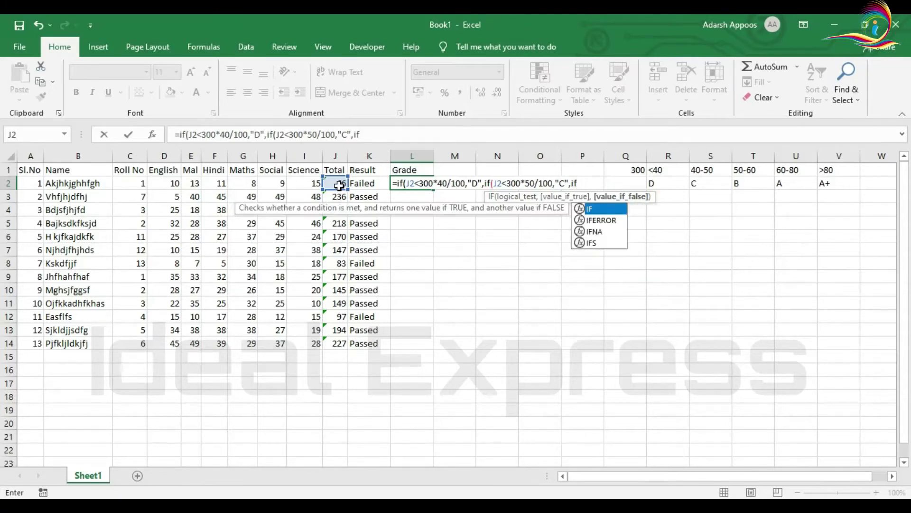
type("(")
left_click(338, 185)
type("<300*60/100,")
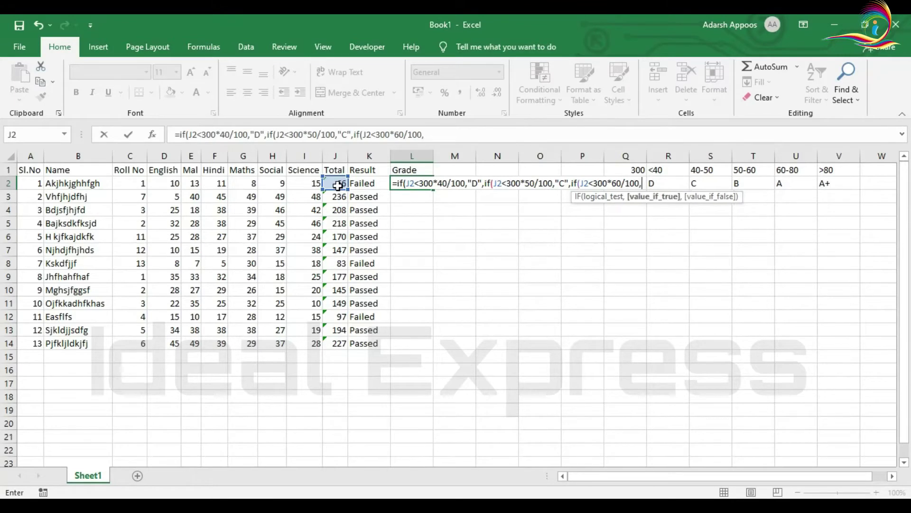
type("\"B\",")
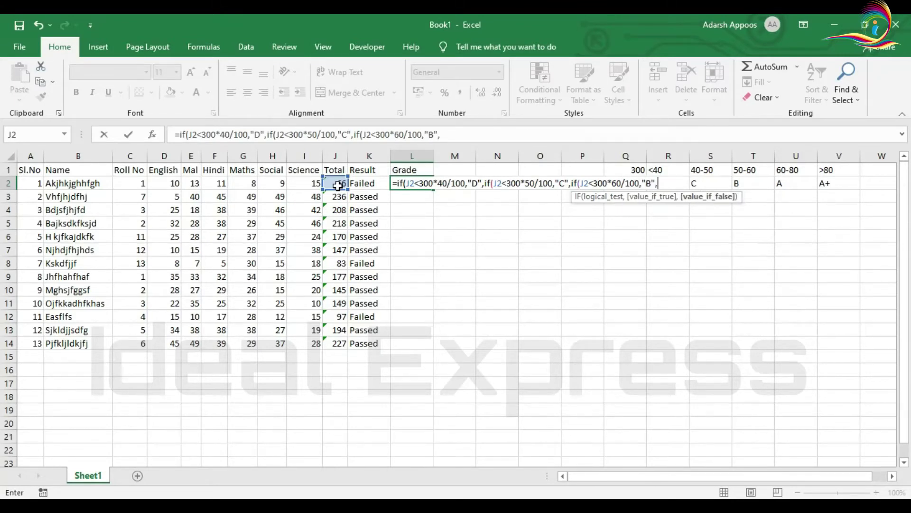
Step: Finish the L2 formula with a nested IF returning "A" when J2<300*80/100, otherwise "A+", and enter it
type("if(")
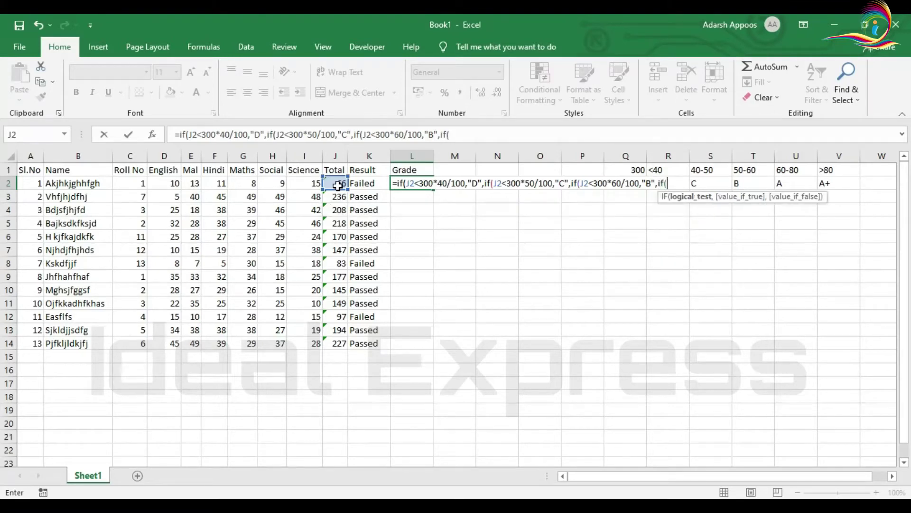
left_click(342, 184)
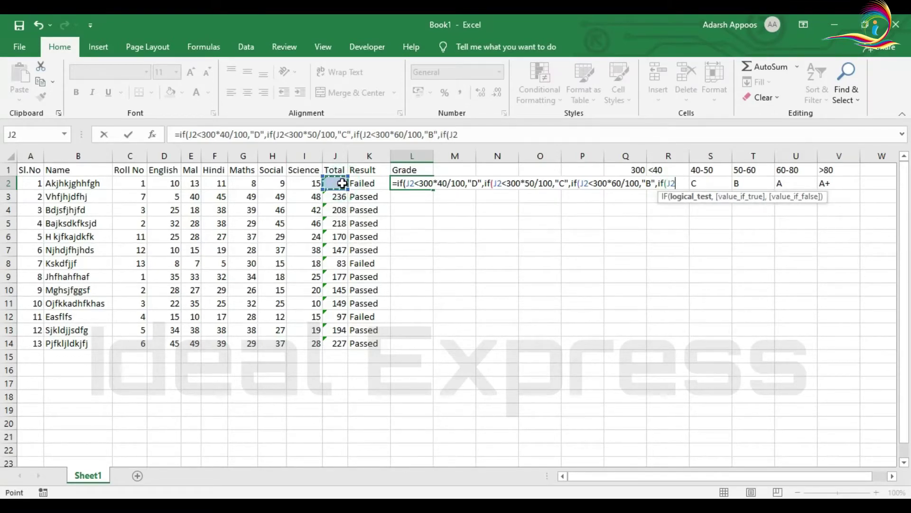
type("<300*80/100")
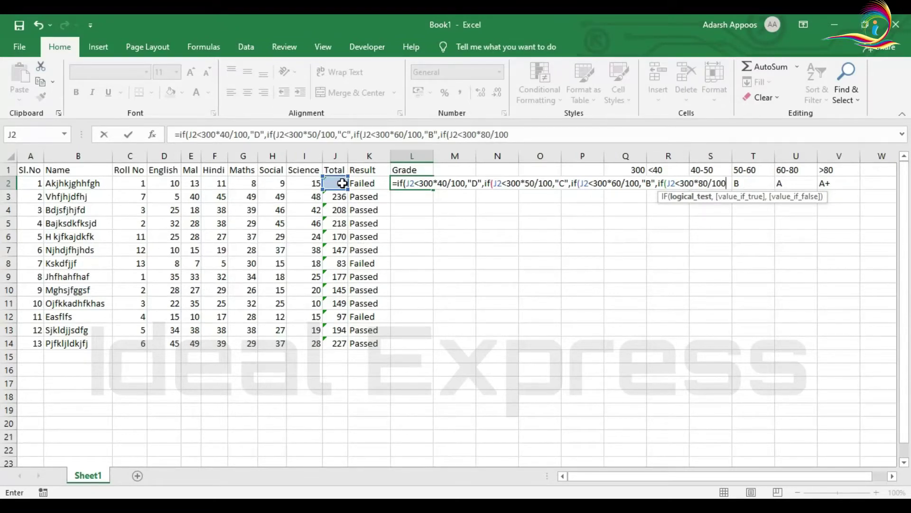
type(",\"A\"")
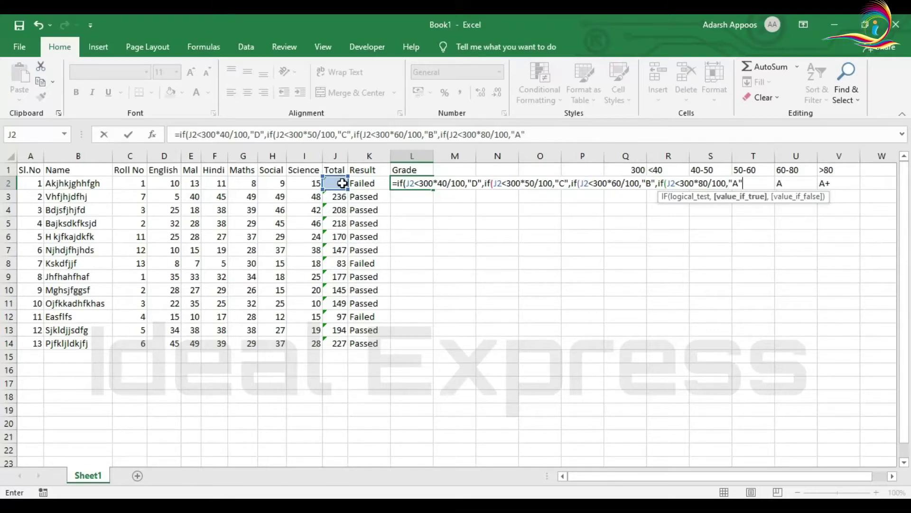
type(",")
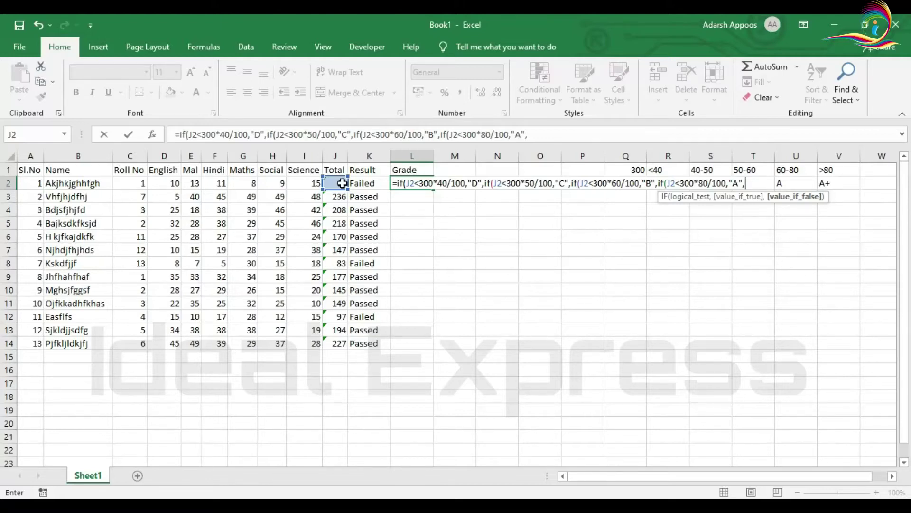
type("\"A+\")")
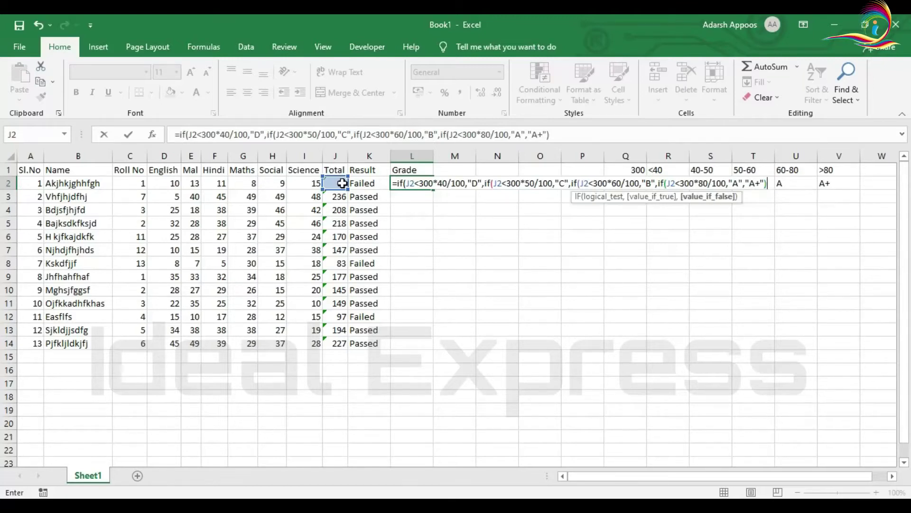
type("))")
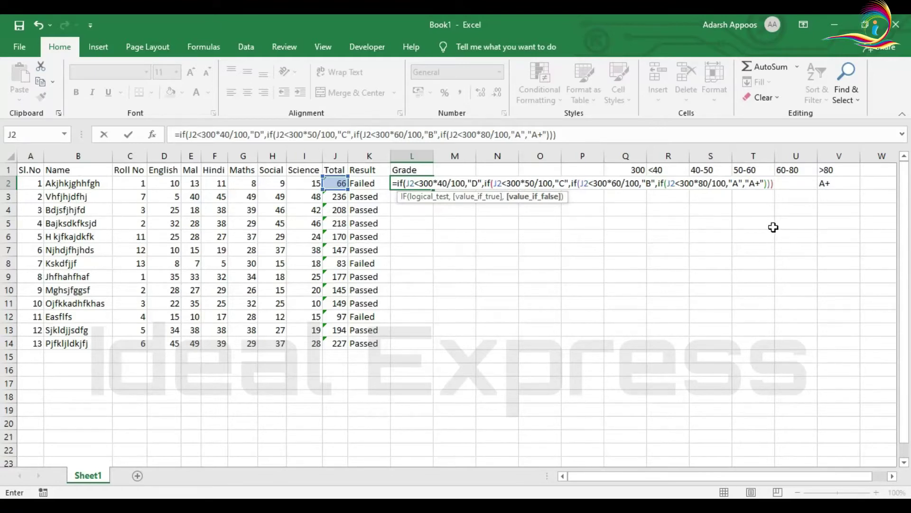
type(")")
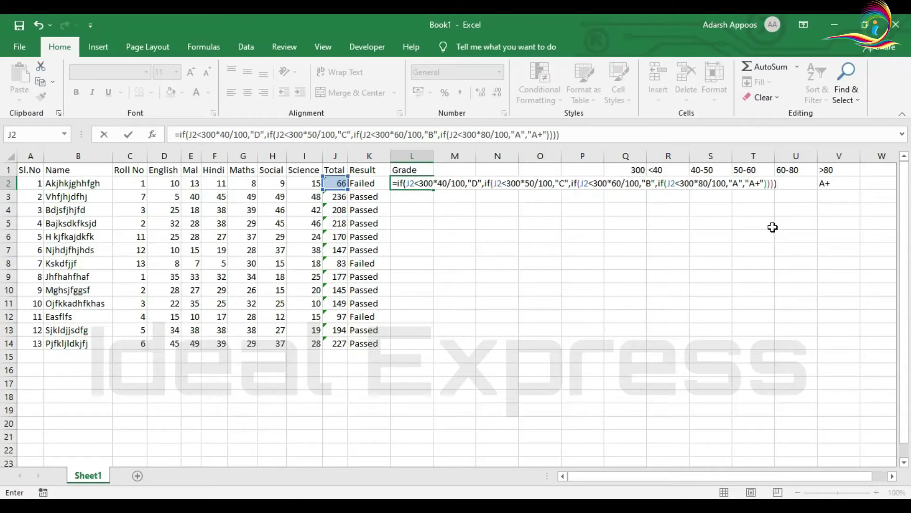
key("Return")
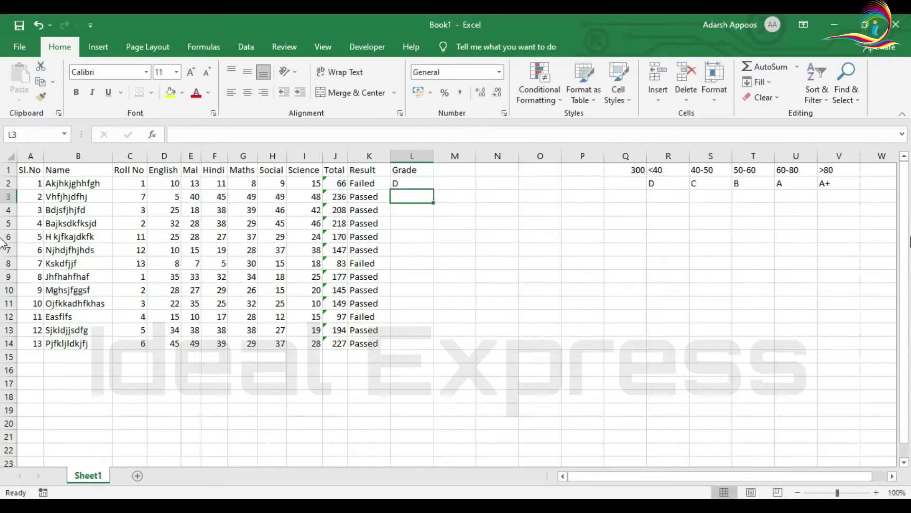
Step: Fill the grade formula from L2 down through L14 for all students
left_click(417, 182)
left_click_drag(437, 188, 435, 286)
left_click(414, 182)
left_click_drag(433, 189, 422, 346)
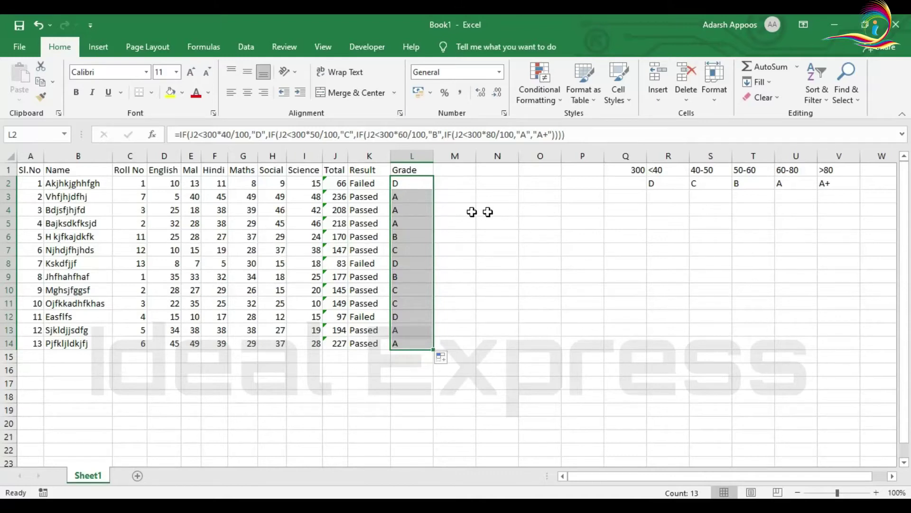
Step: Change the English mark in D3 to 49 and check that student's total and grade
left_click(174, 196)
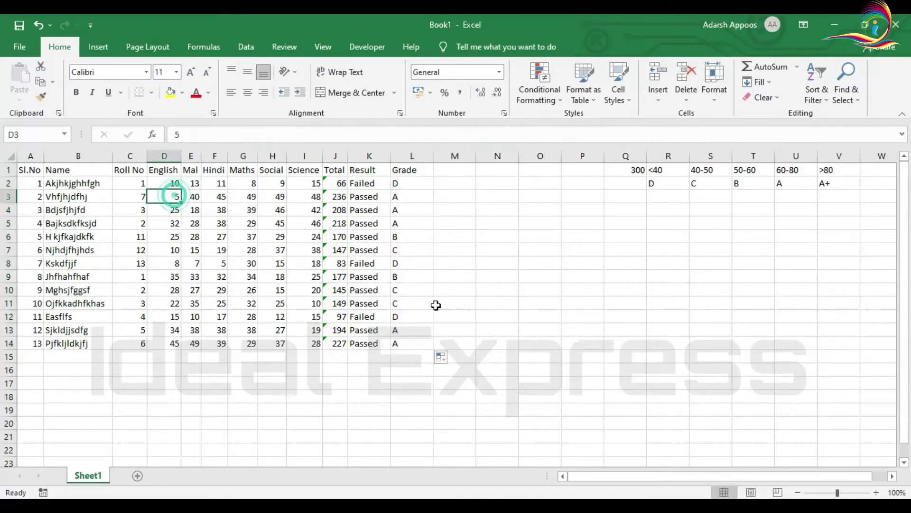
type("49")
key("Return")
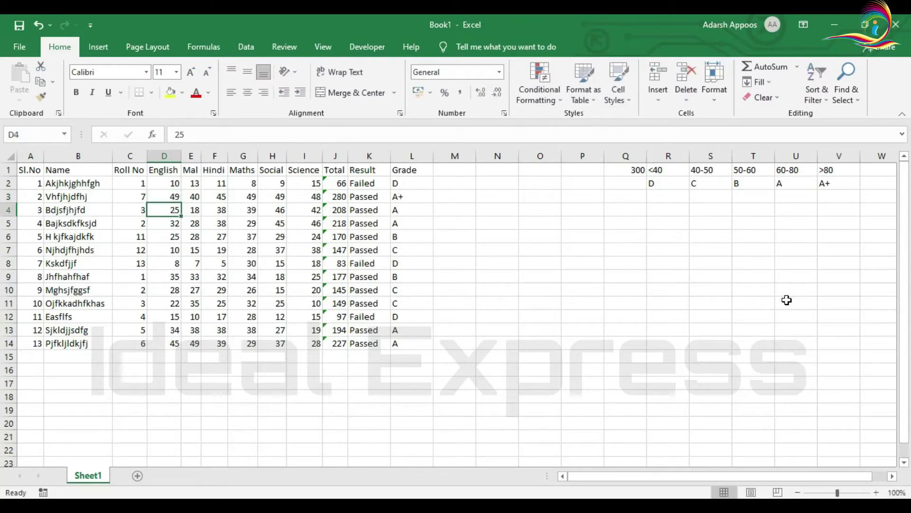
left_click(400, 198)
left_click(337, 197)
left_click(411, 197)
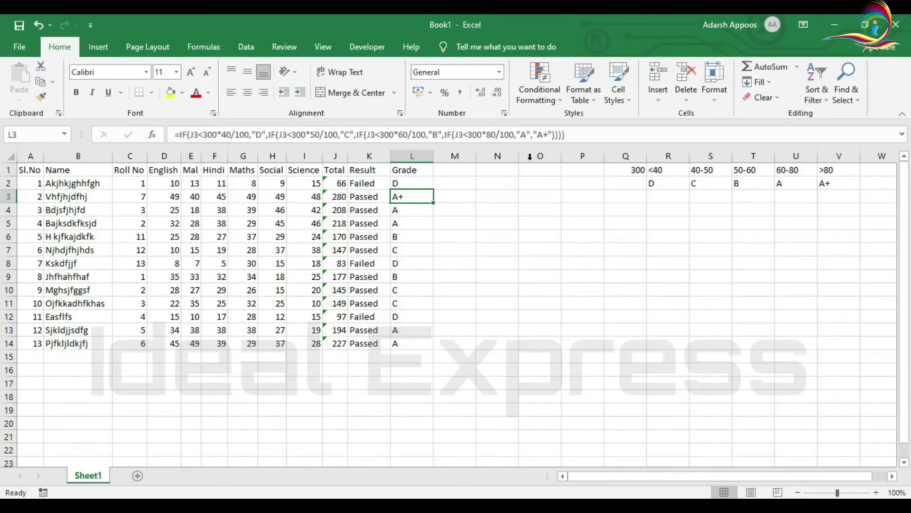
Step: Add the column headings OR in M1 and AND in N1 beside the Grade column
left_click(452, 172)
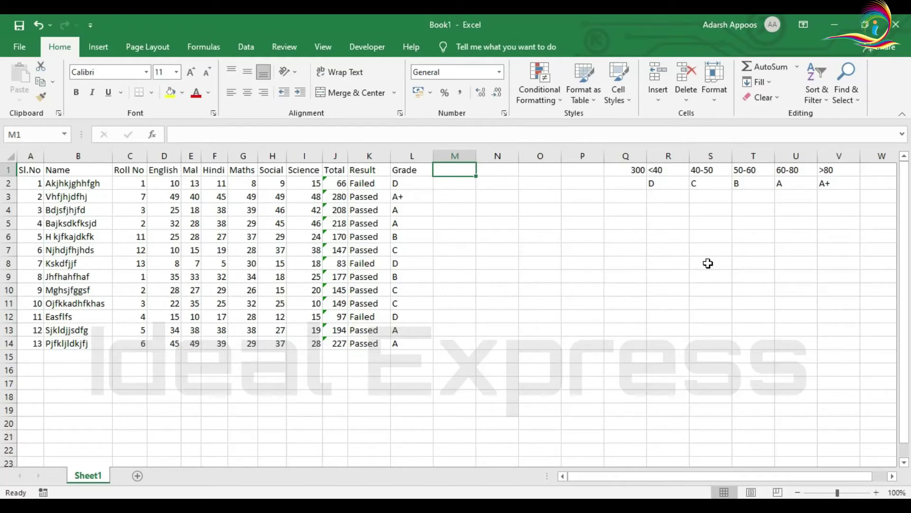
left_click_drag(176, 184, 306, 184)
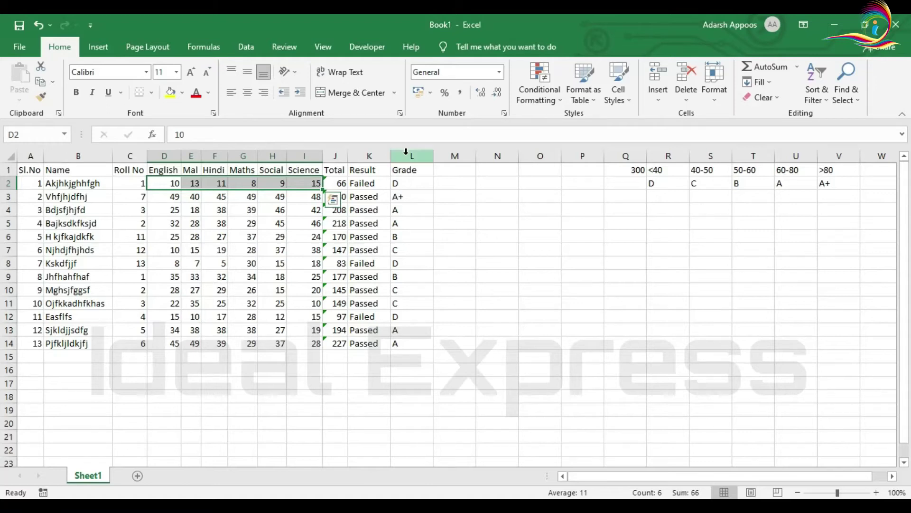
left_click(462, 169)
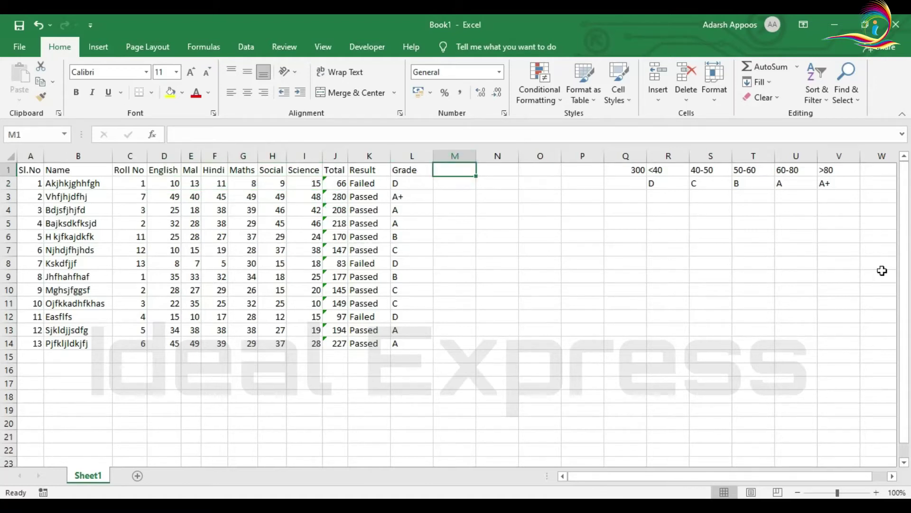
type("OR")
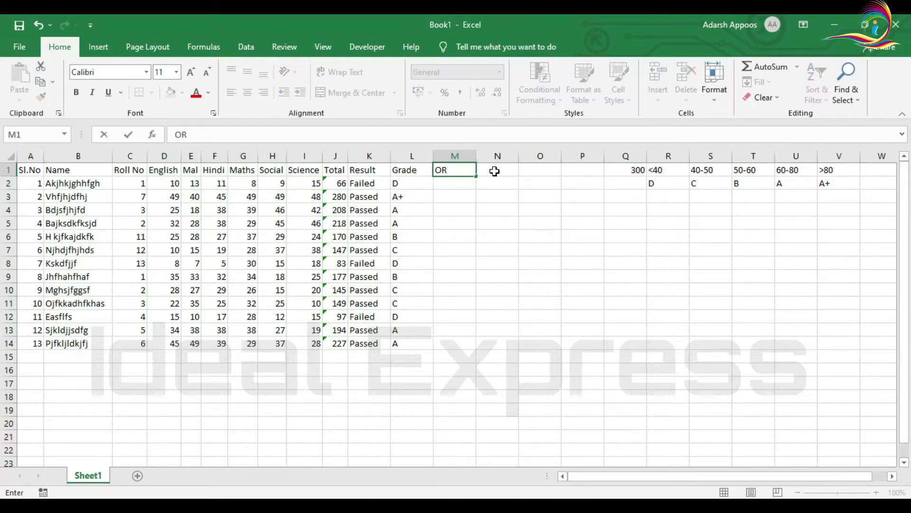
left_click(494, 170)
type("AND")
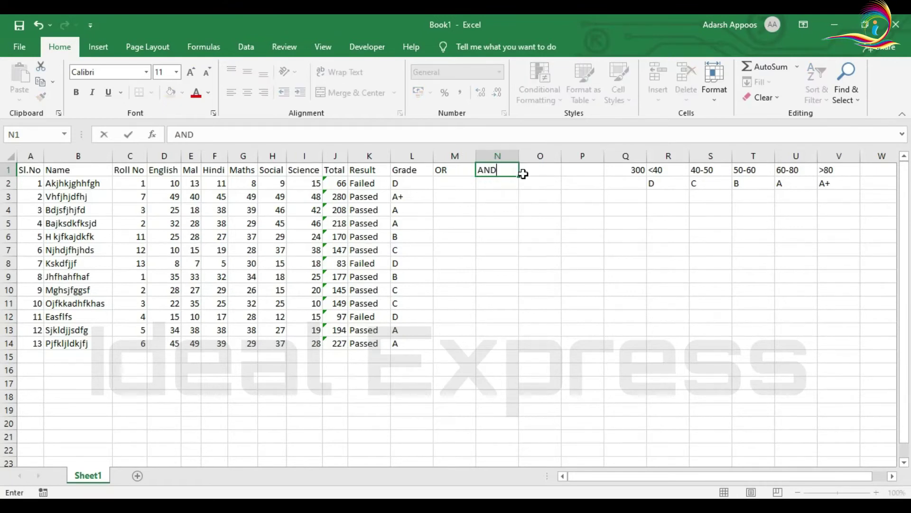
left_click(442, 183)
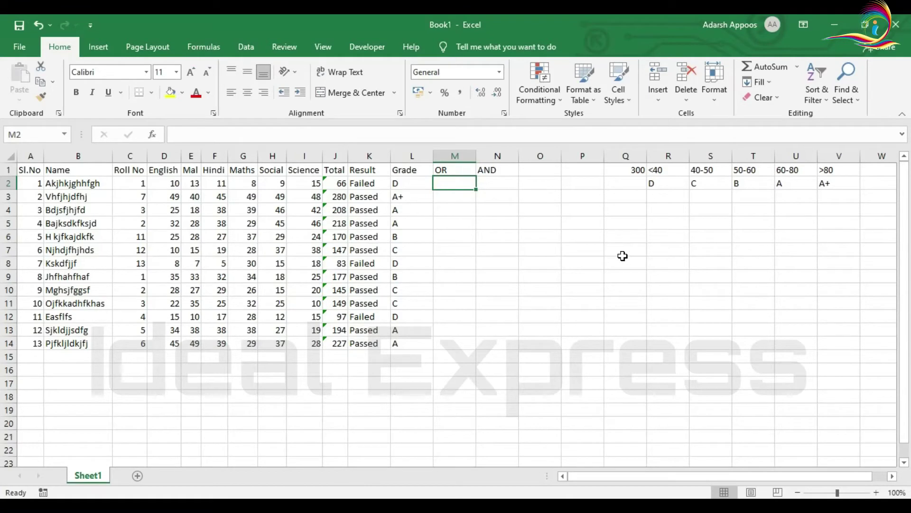
left_click(454, 172)
left_click(497, 171)
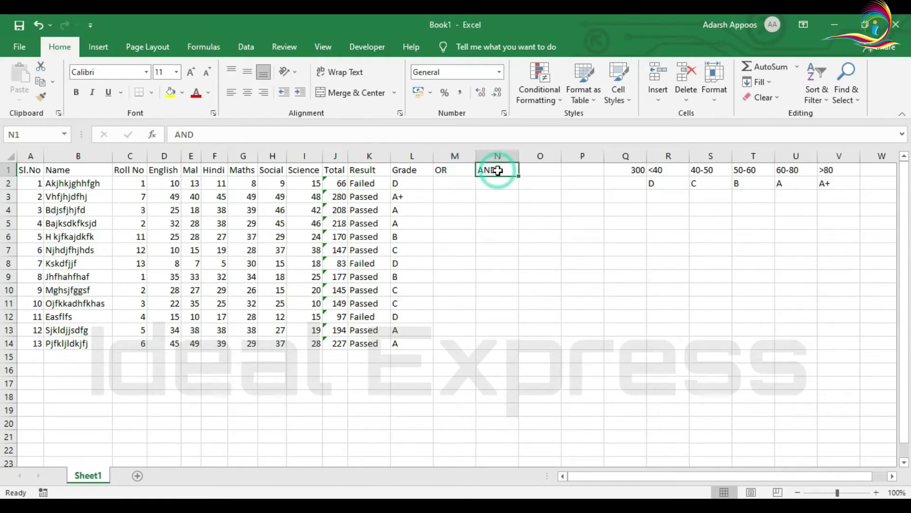
Step: Start an IF formula in M2 with an OR test whose first conditions are D2<18 and E2<18
left_click(448, 185)
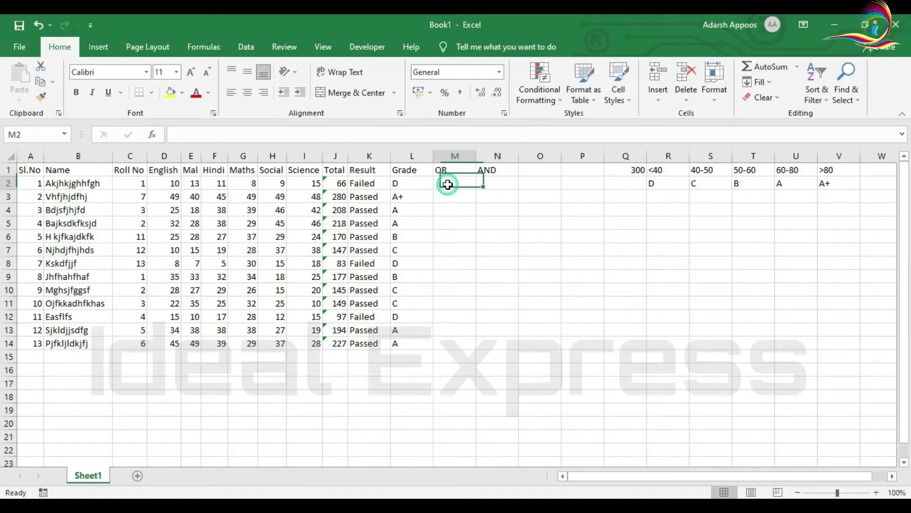
type("=if(")
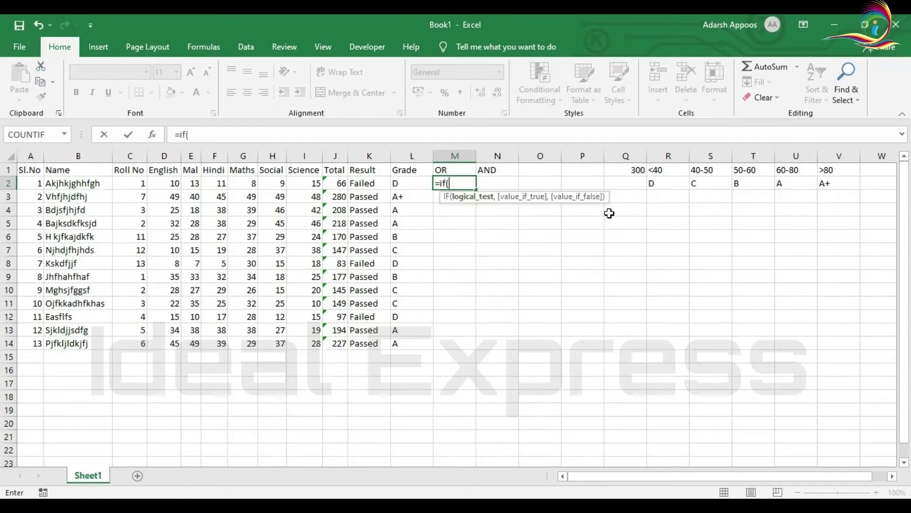
type("OR")
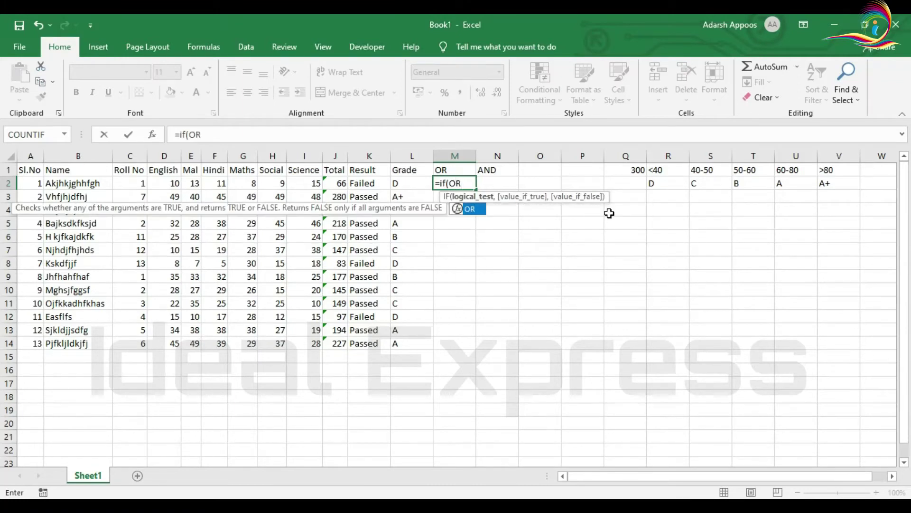
type("(")
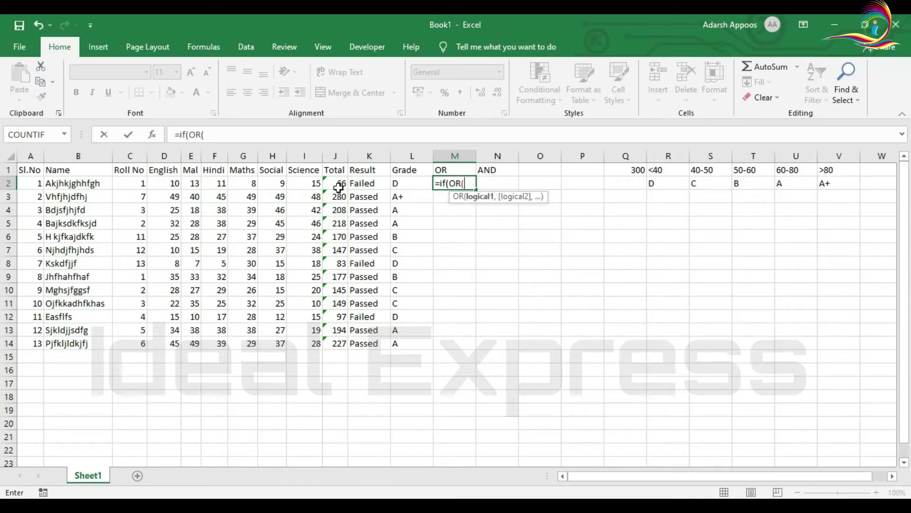
left_click(173, 187)
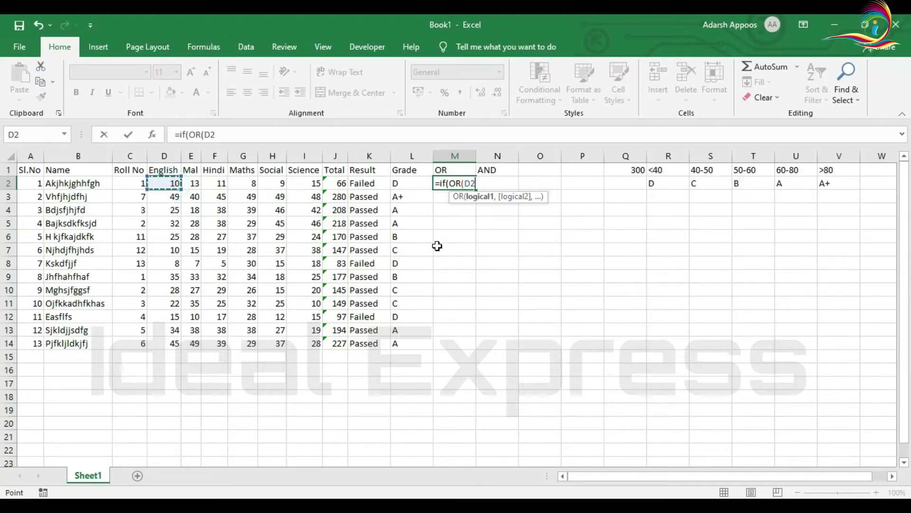
type("<18,")
left_click(190, 183)
type("<18")
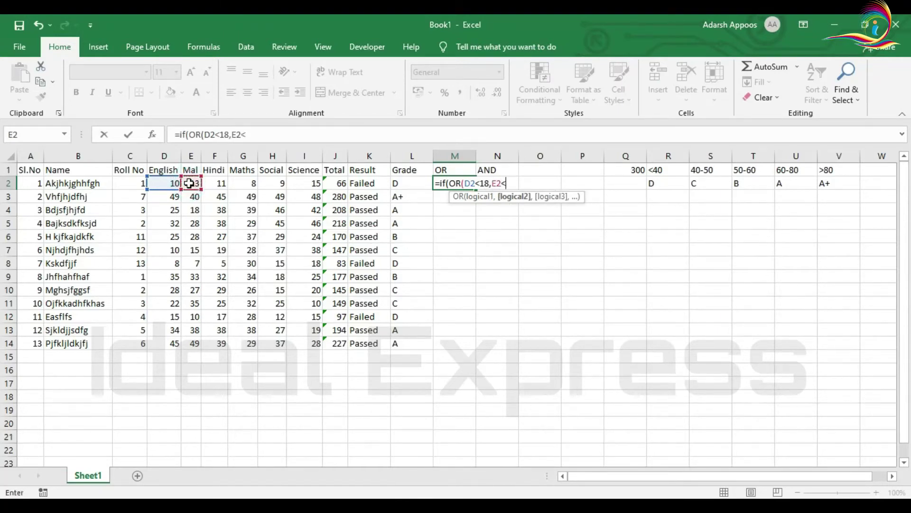
Step: Add the conditions F2<18 and G2<18 to the OR test in the M2 formula
type(",")
left_click(214, 184)
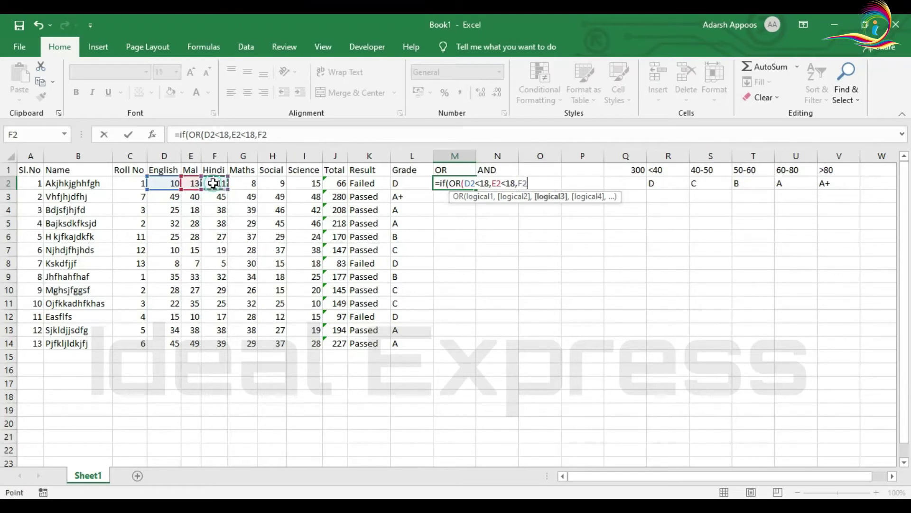
type("<18")
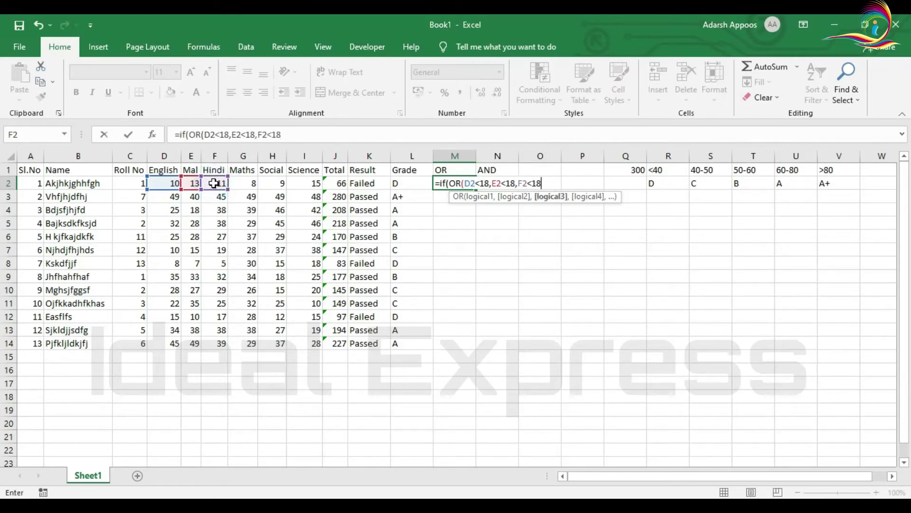
type(",")
left_click(264, 185)
left_click(247, 186)
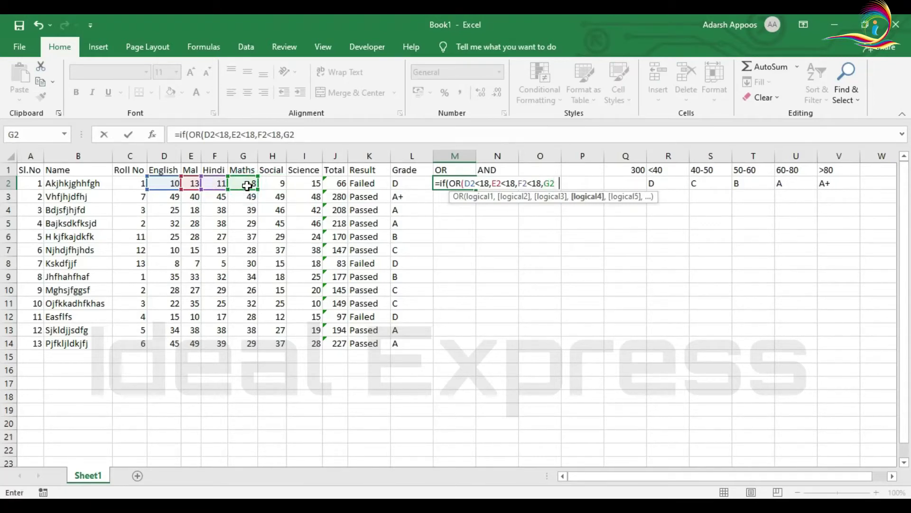
type("18")
key("Return")
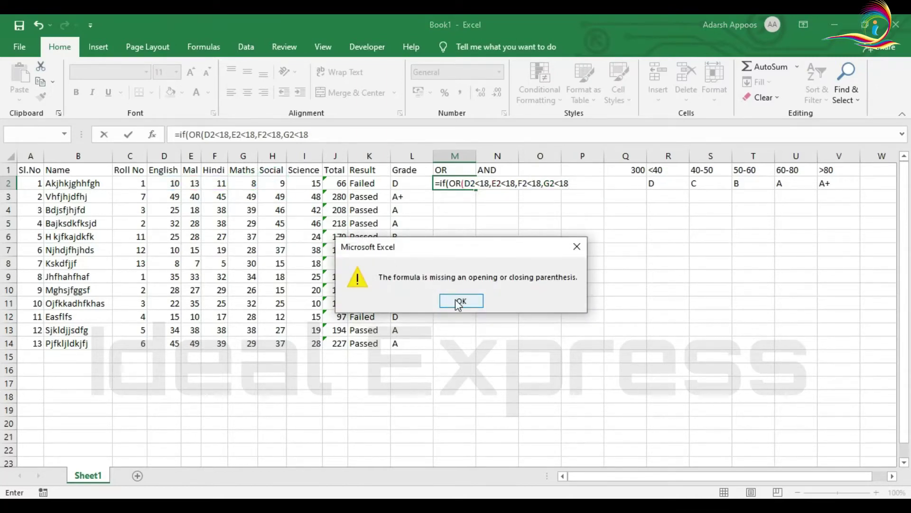
left_click(460, 300)
type(",")
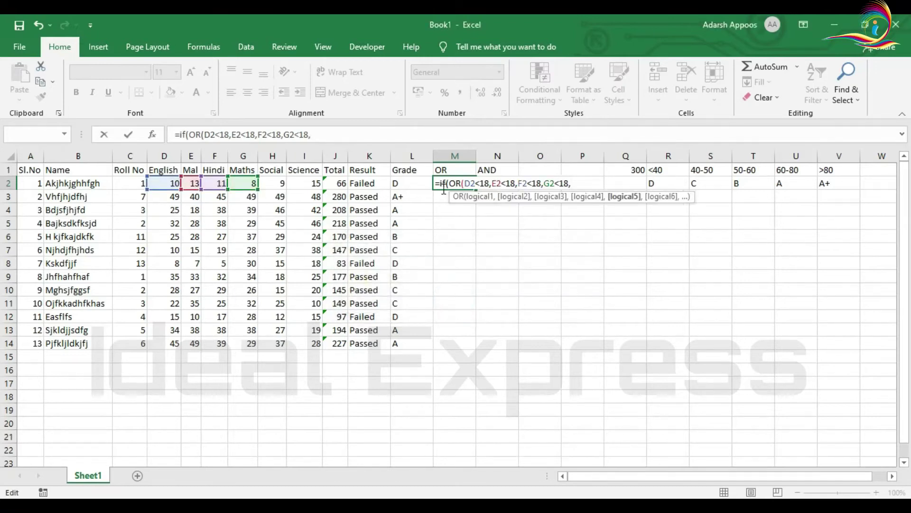
Step: Complete the OR test in M2 with H2<18 and I2<18, return "Failed" if true and "Passed" otherwise, and enter the formula
left_click(266, 180)
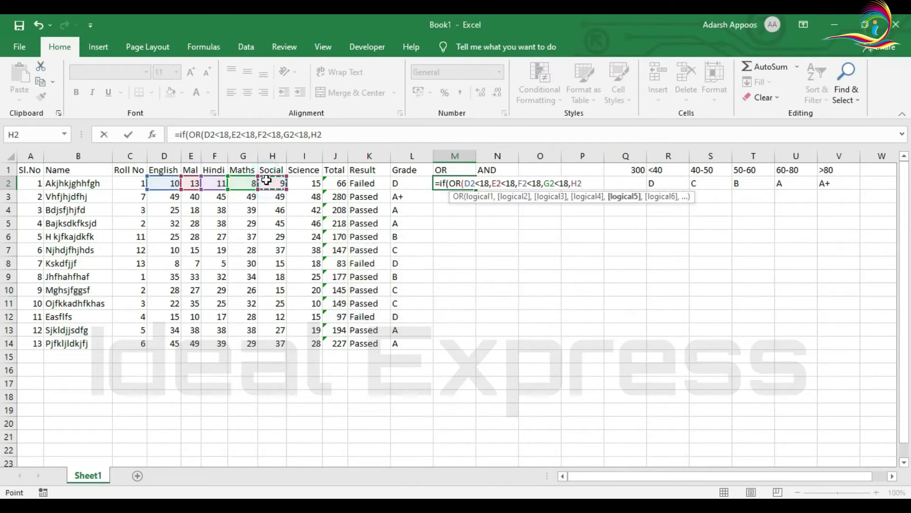
type("<18,")
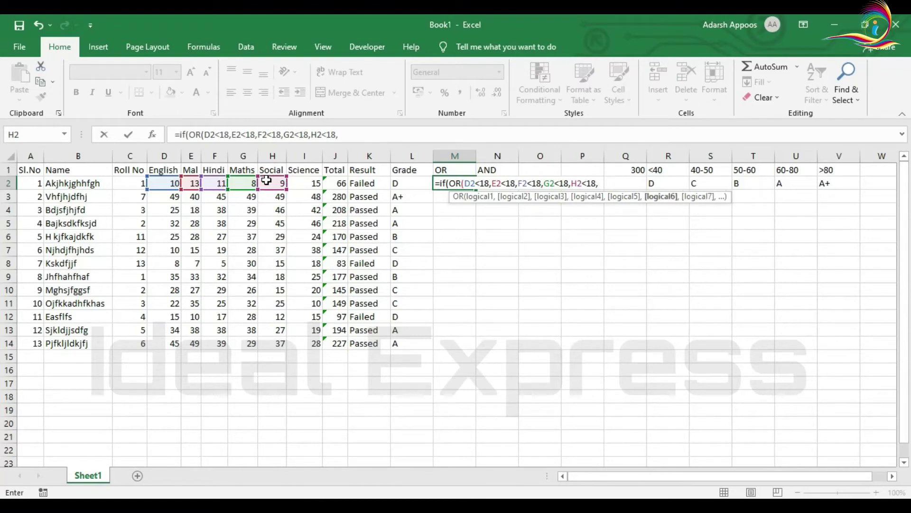
left_click(311, 185)
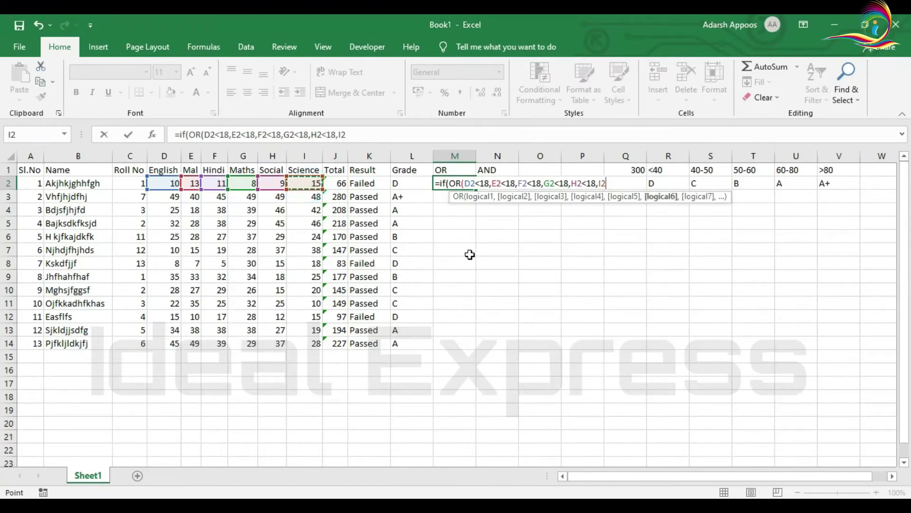
type("<18),")
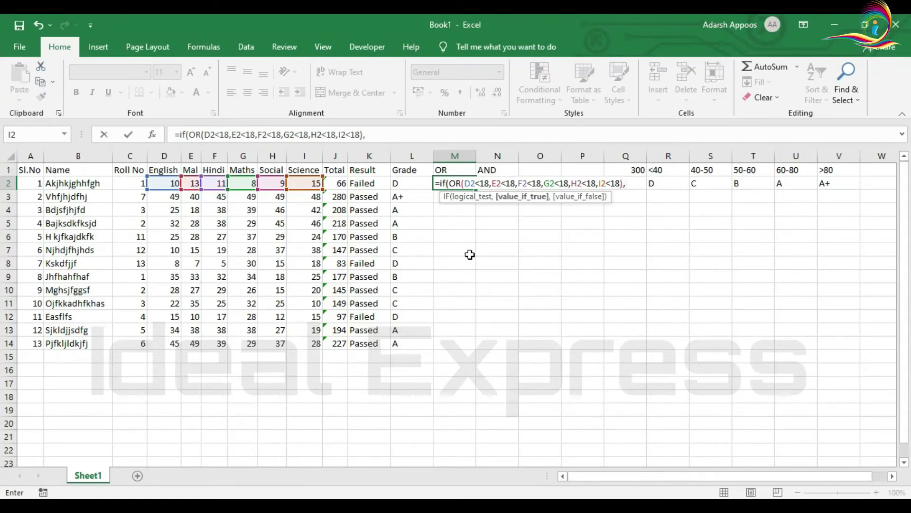
type("\"Failed\",")
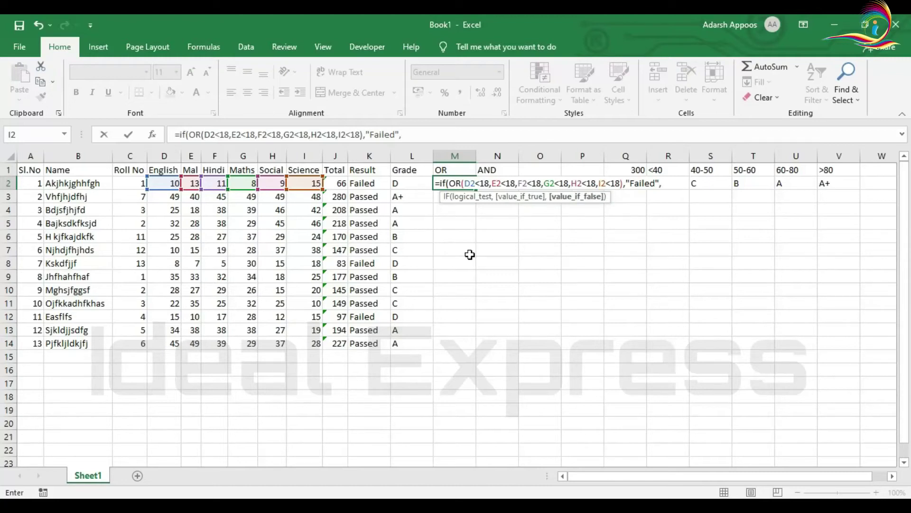
type("\"Passed\")")
key("Return")
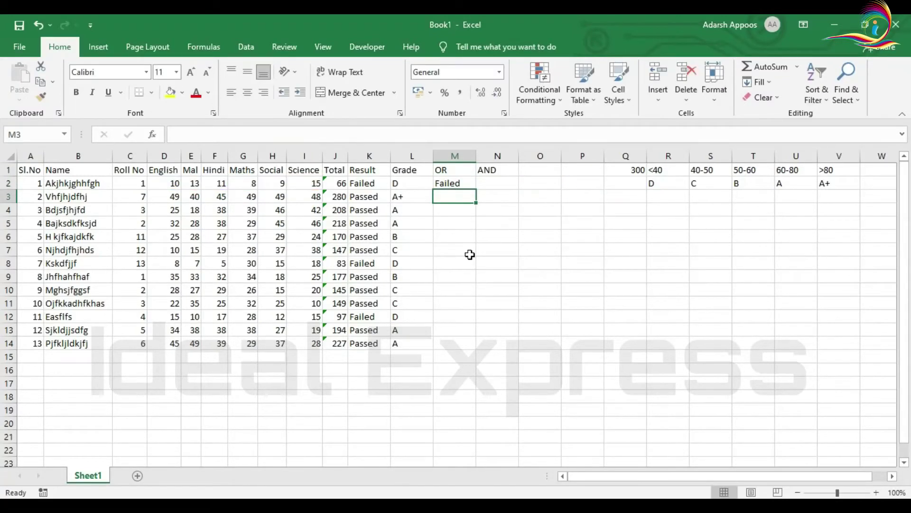
Step: Check the first student's subject marks in D2:I2 and fill the OR formula from M2 down through M14
left_click_drag(163, 188, 315, 186)
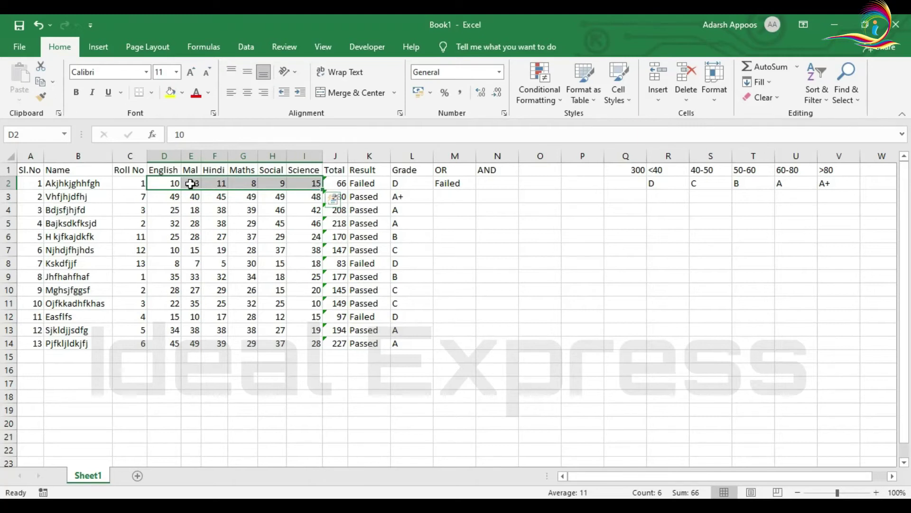
left_click(463, 182)
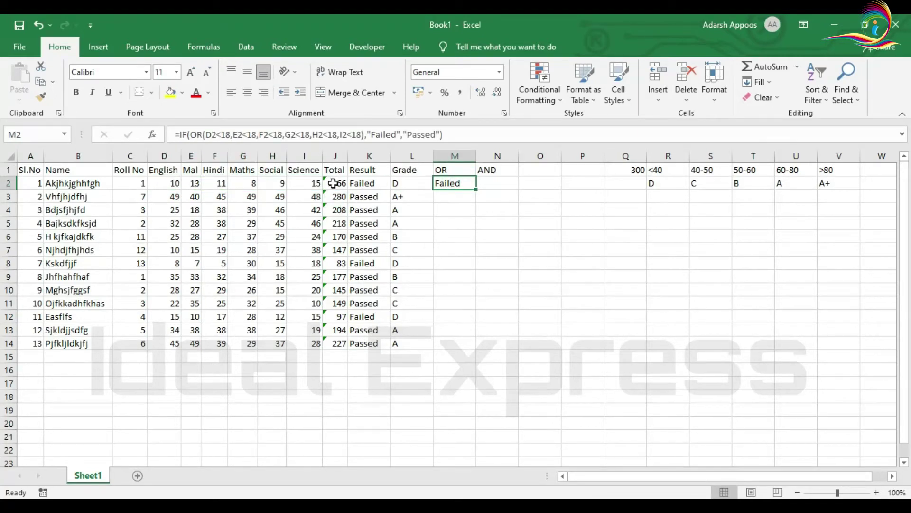
left_click_drag(476, 189, 466, 345)
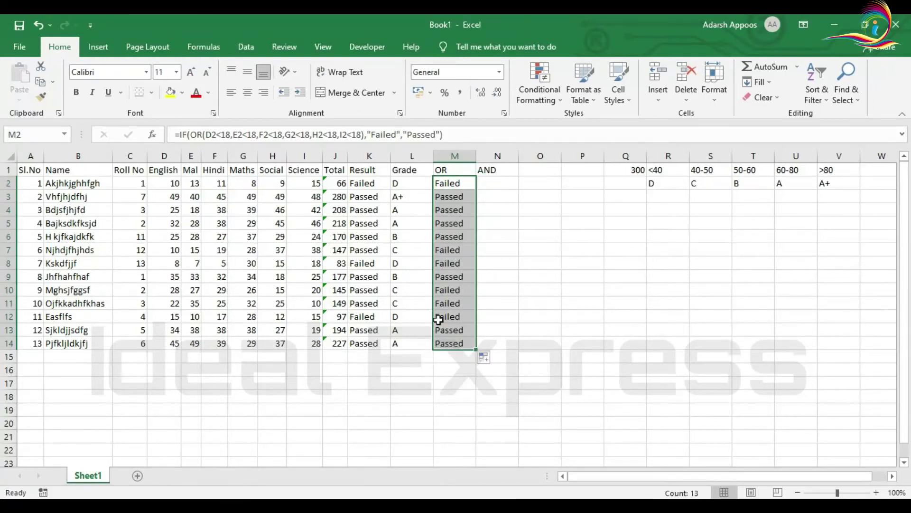
Step: Compare the subject marks in rows 3, 4, 8 and 11 with their results in the OR column
left_click_drag(166, 197, 332, 197)
left_click_drag(169, 209, 291, 212)
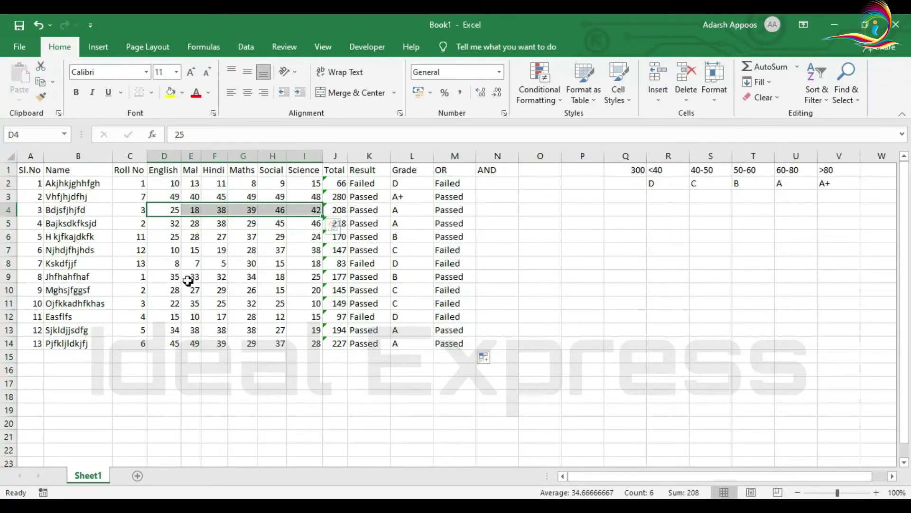
left_click_drag(174, 264, 309, 267)
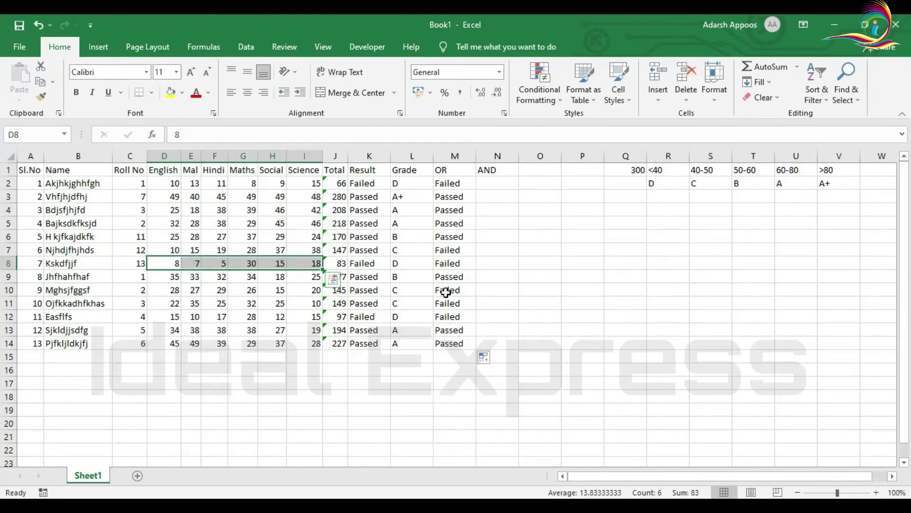
left_click_drag(171, 304, 316, 308)
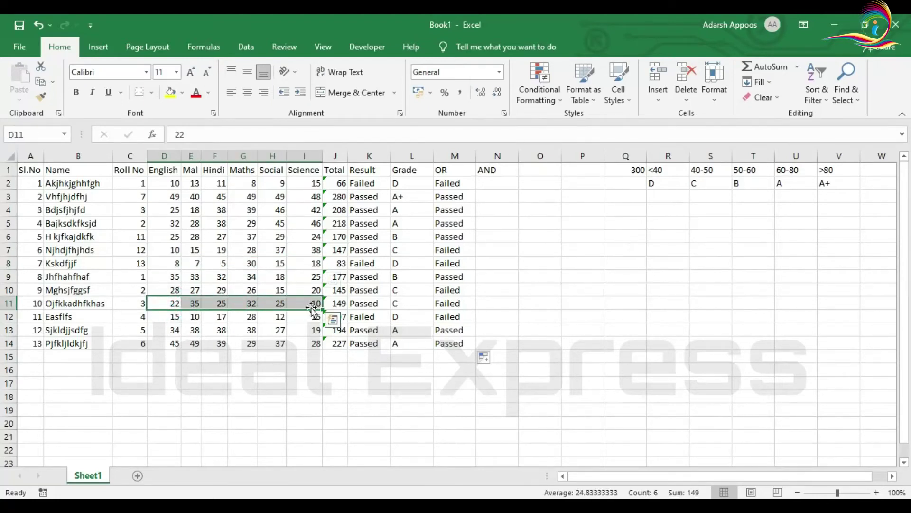
left_click(316, 304)
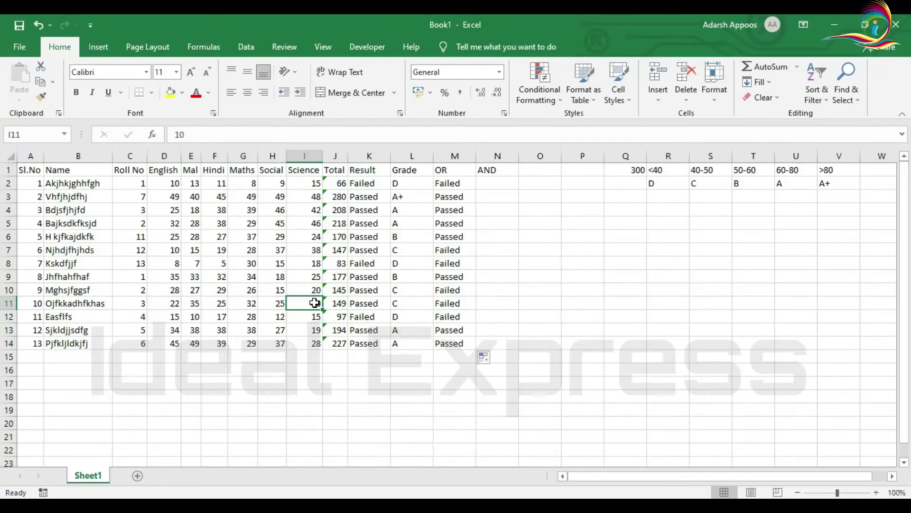
left_click(463, 303)
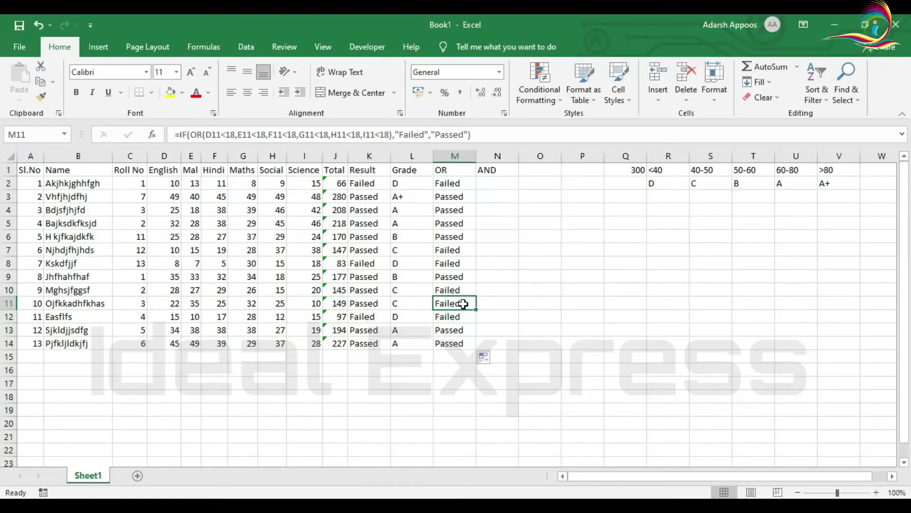
Step: Highlight D11:M11 with a yellow fill and check that student's Science mark
left_click_drag(158, 303, 448, 303)
left_click(170, 92)
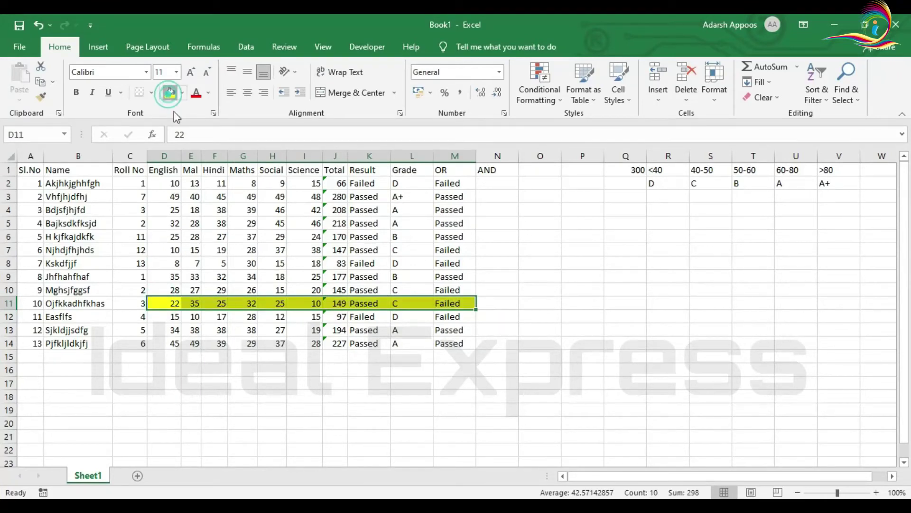
left_click(314, 305)
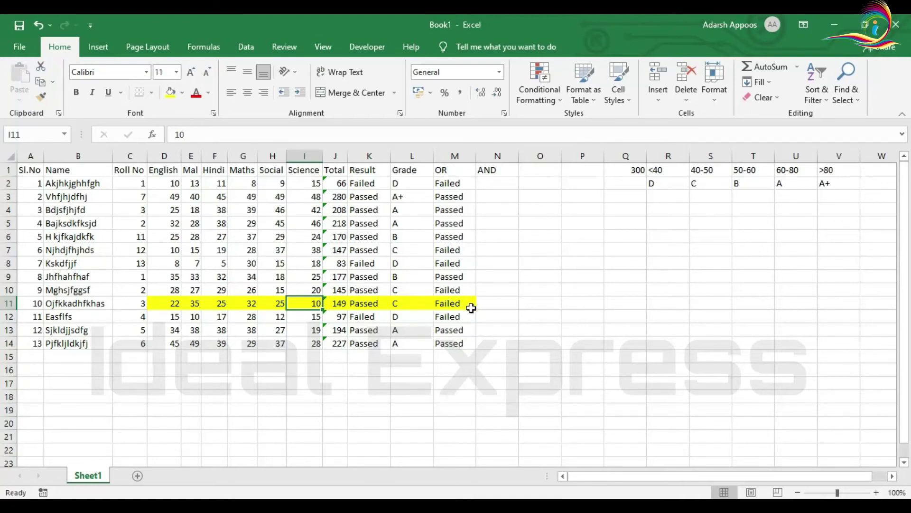
Step: Start an IF formula in N2 with an AND test whose first conditions are D2<18 and E2<18
left_click(501, 181)
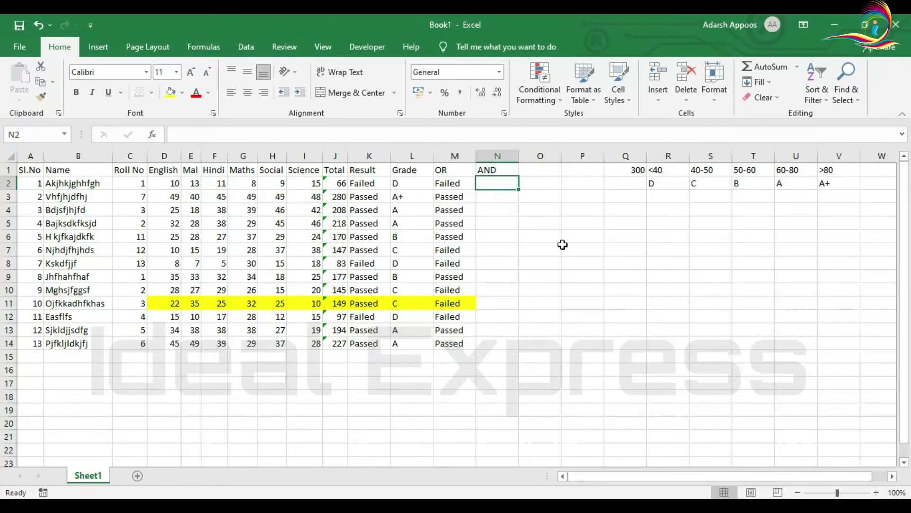
type("=")
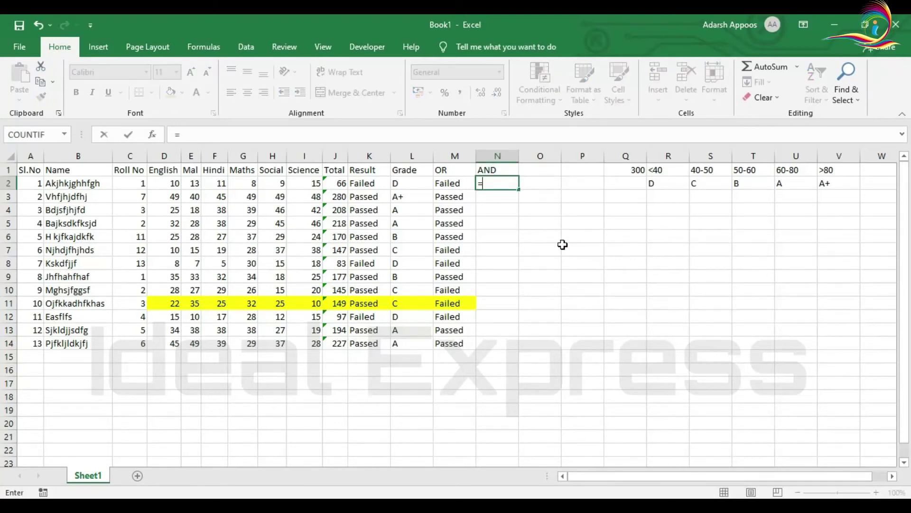
type("if(")
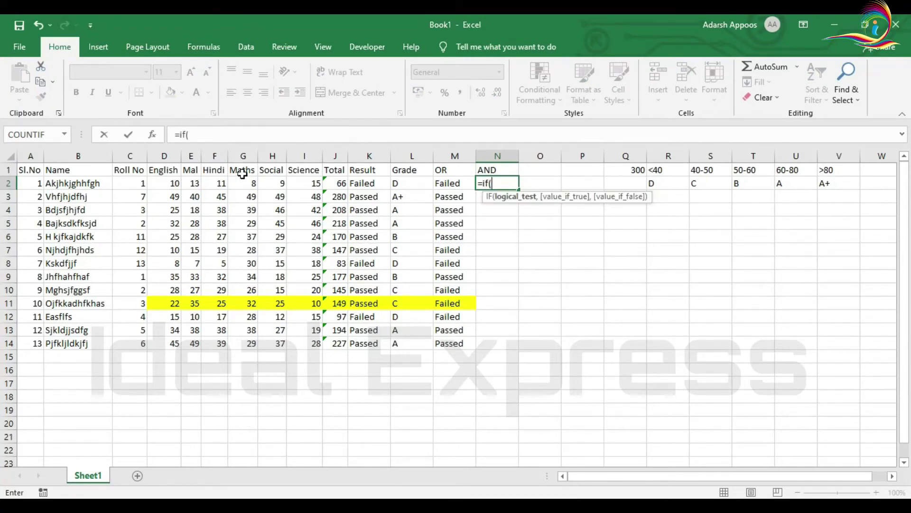
type("AND(")
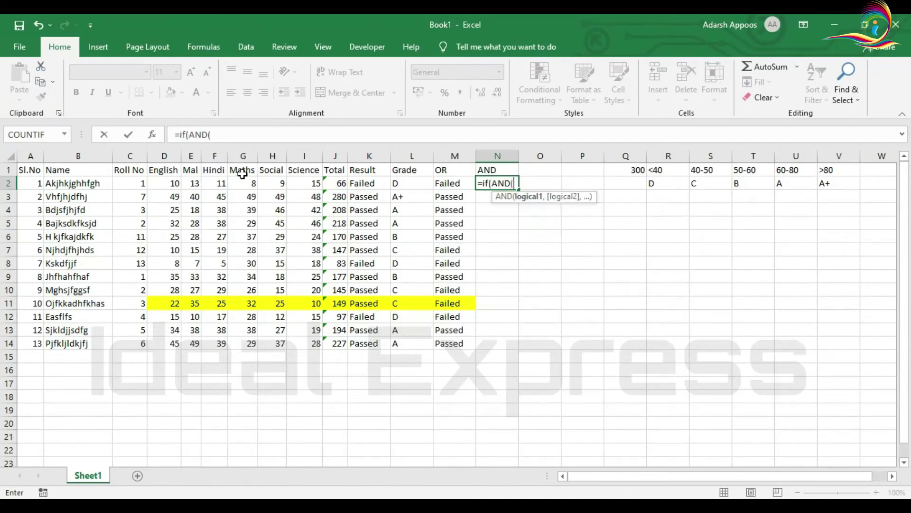
left_click(159, 180)
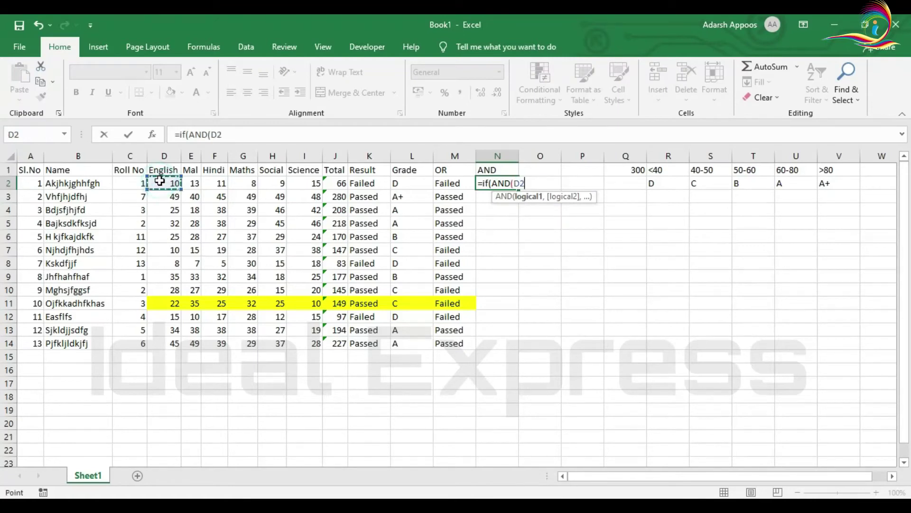
type("<18,")
left_click(194, 182)
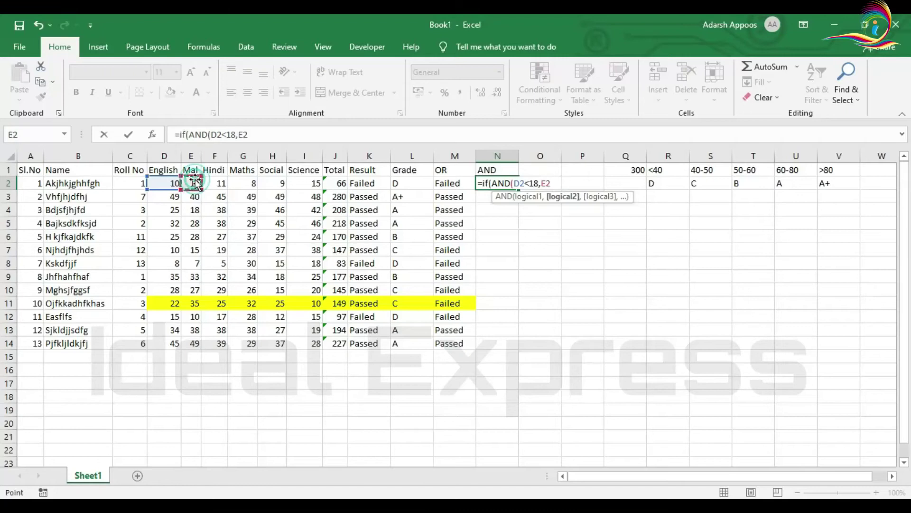
type("<18,")
Step: Add the conditions F2<18, G2<18, H2<18 and I2<18 to the AND test in N2 and close its parenthesis
left_click(220, 183)
type("<18,")
left_click(241, 184)
type("<18,")
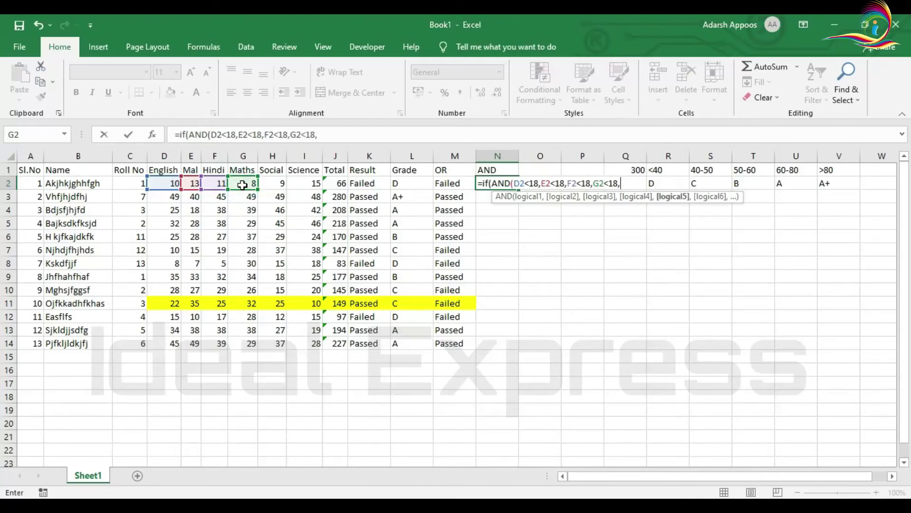
left_click(273, 182)
type("<18,")
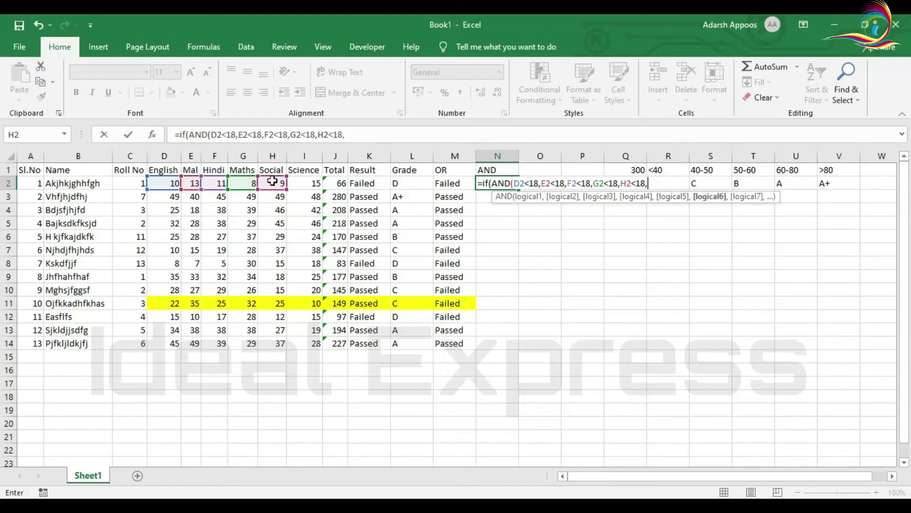
left_click(306, 183)
type("<18")
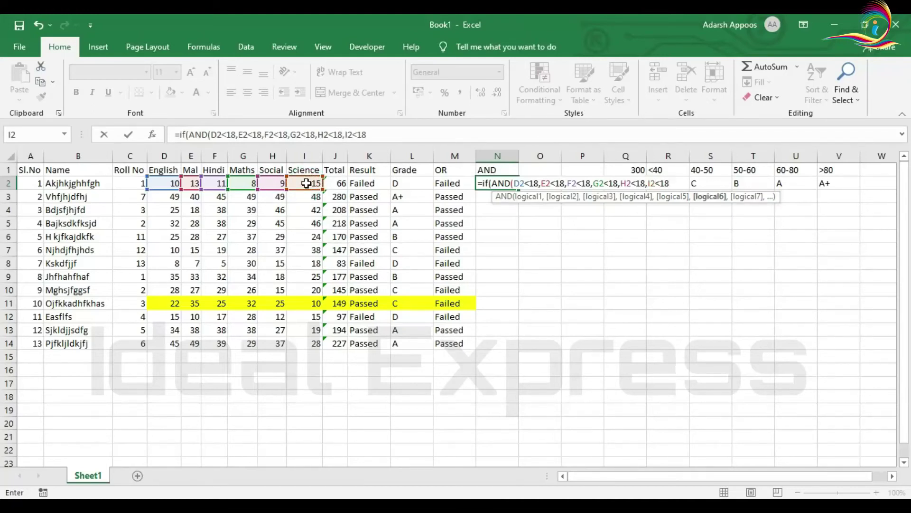
key("Return")
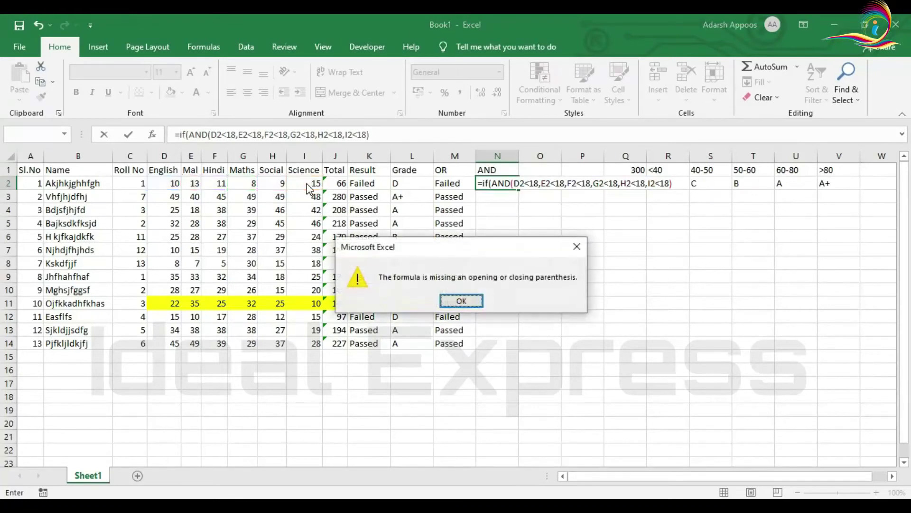
left_click(462, 300)
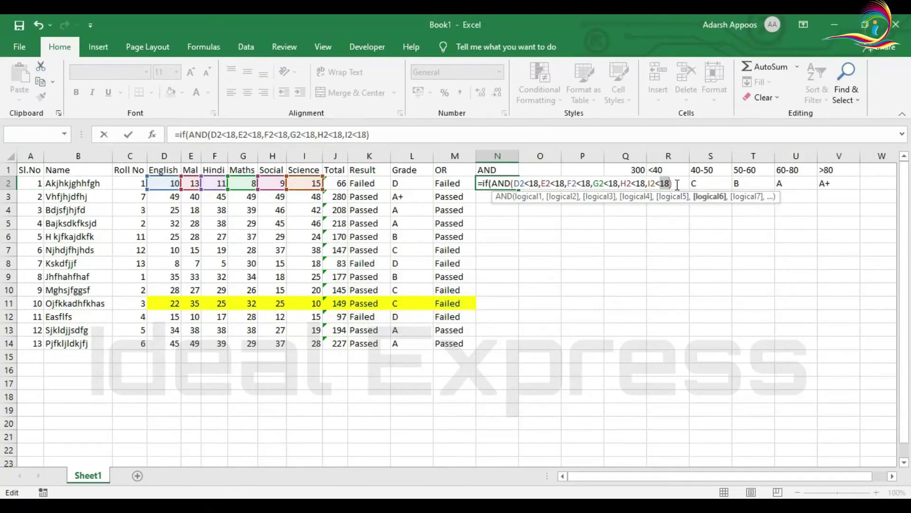
Step: Complete the N2 formula with "Failed" if true and "Passed" if false, and fill it down through N14
left_click(389, 135)
type(",\"Failed")
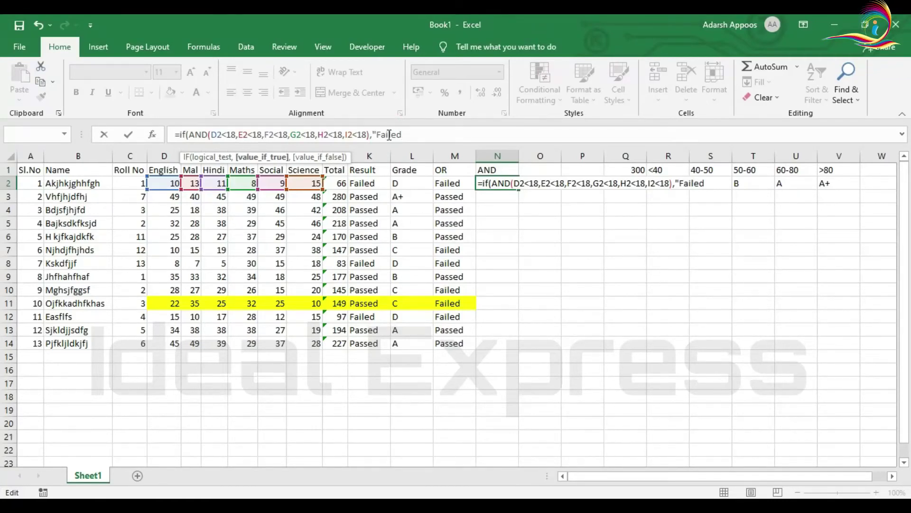
type("\"\"Passed\")")
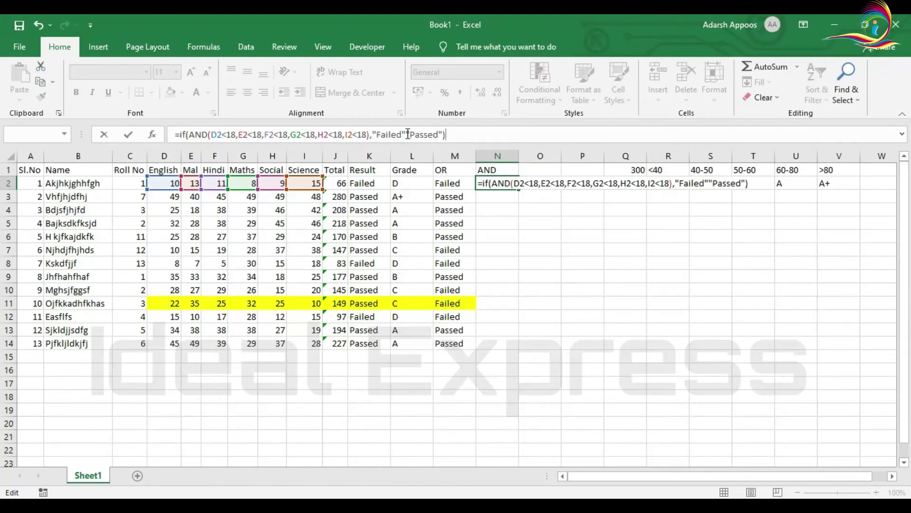
left_click(407, 134)
type(",")
key("Return")
left_click(515, 184)
left_click_drag(520, 190, 524, 351)
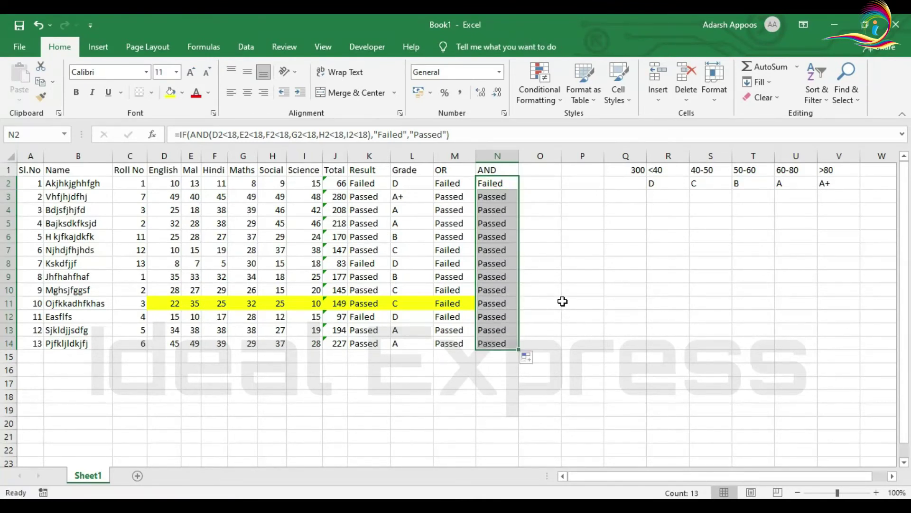
left_click(563, 301)
Step: Compare the subject marks in D11:I11 with that student's results in the OR and AND columns
left_click(177, 304)
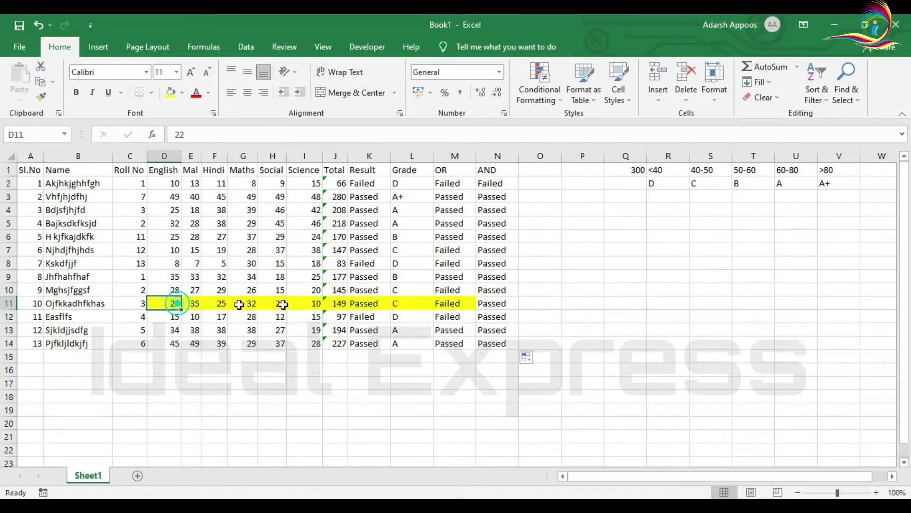
left_click_drag(283, 304, 493, 305)
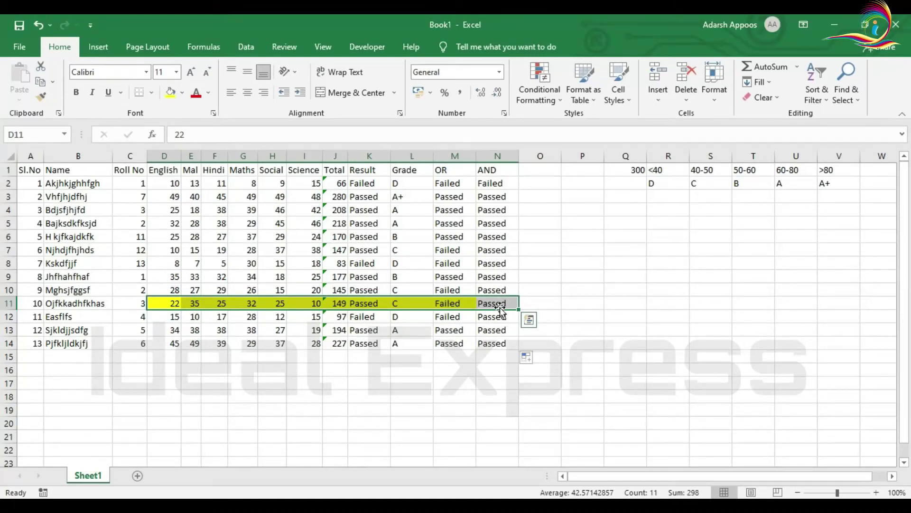
left_click(568, 329)
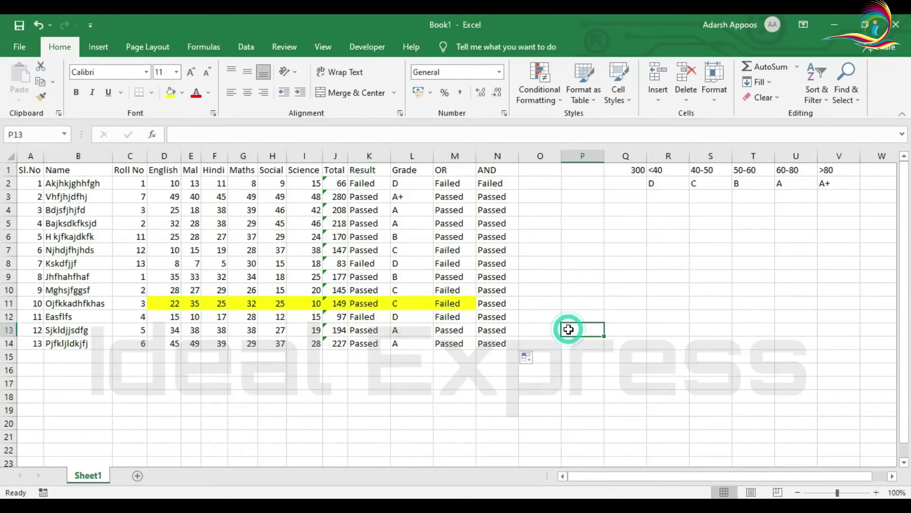
left_click(489, 306)
left_click(454, 303)
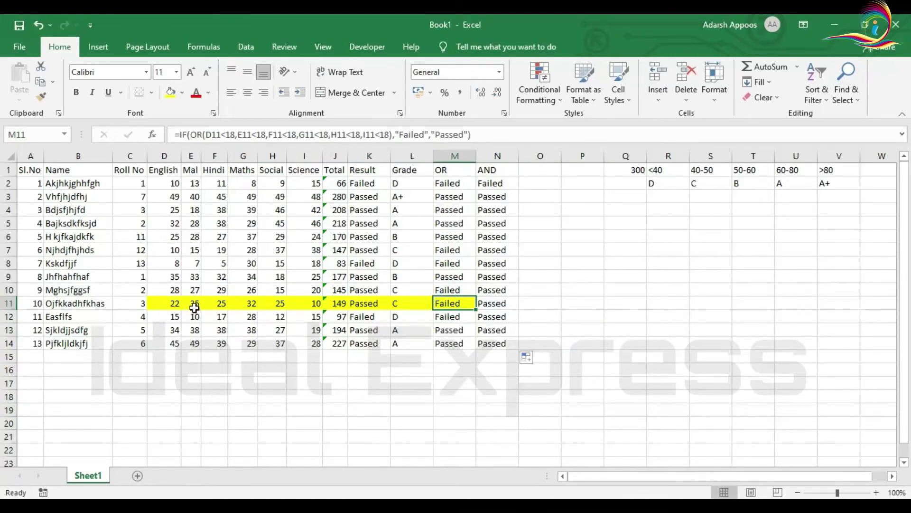
left_click(309, 304)
left_click(446, 302)
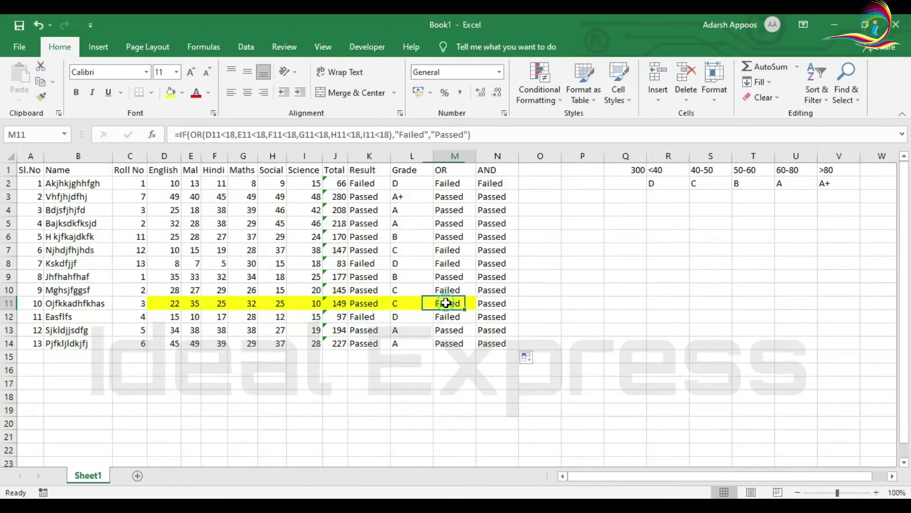
left_click(504, 305)
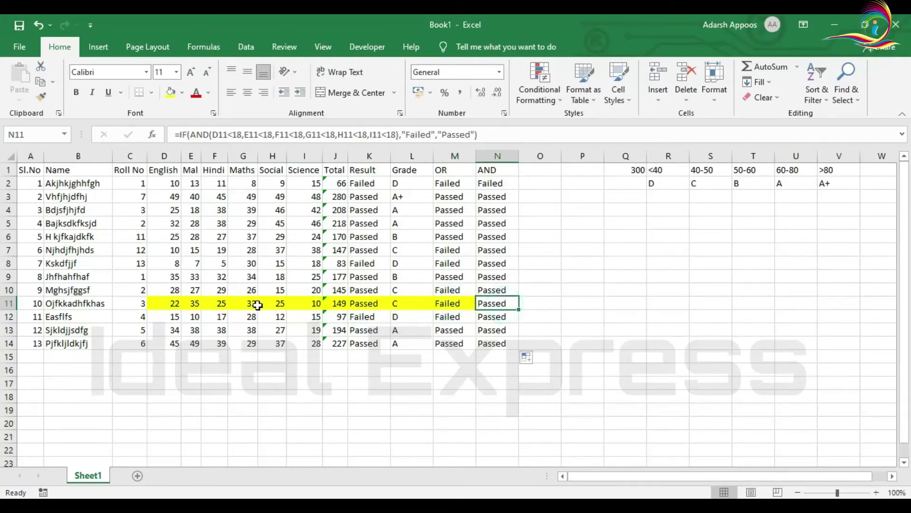
left_click_drag(164, 303, 297, 302)
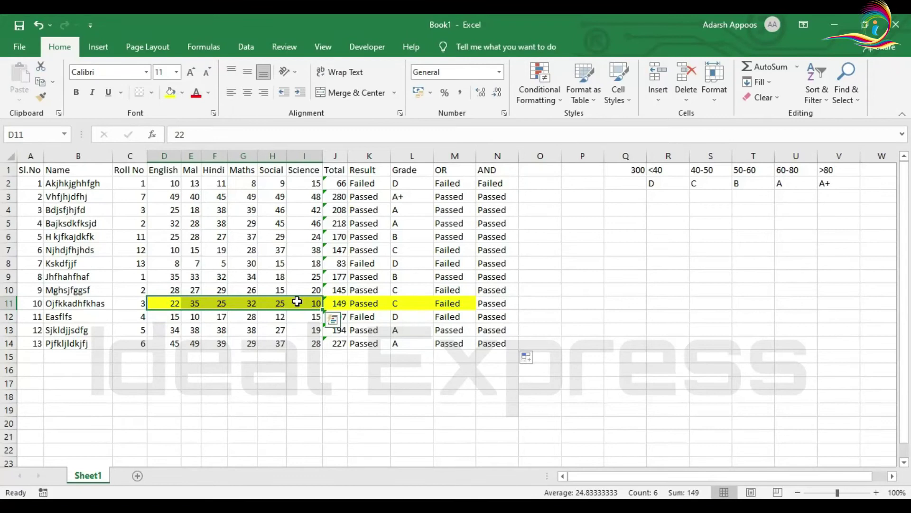
left_click(489, 310)
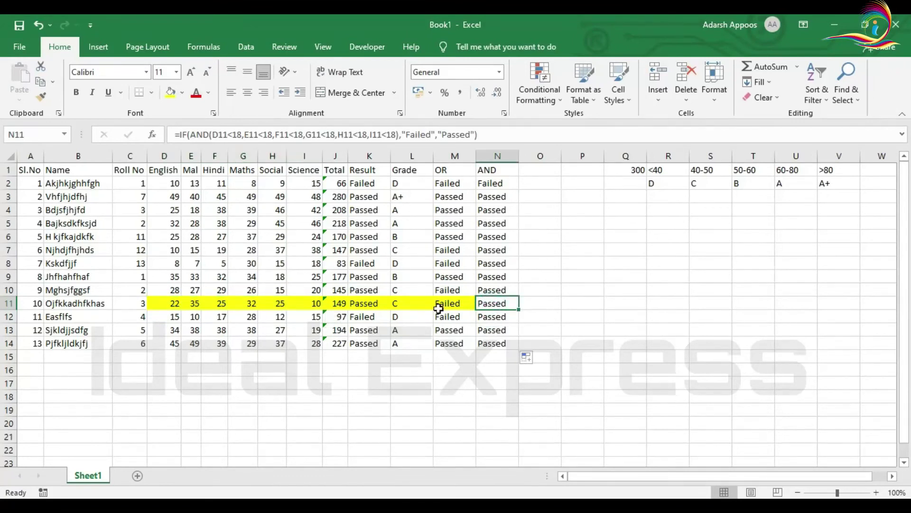
left_click_drag(166, 304, 306, 308)
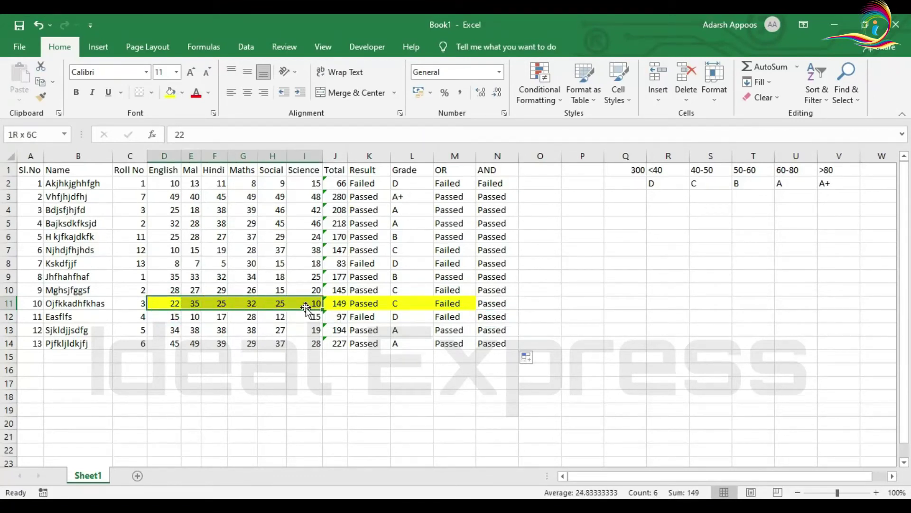
left_click(307, 306)
left_click(495, 304)
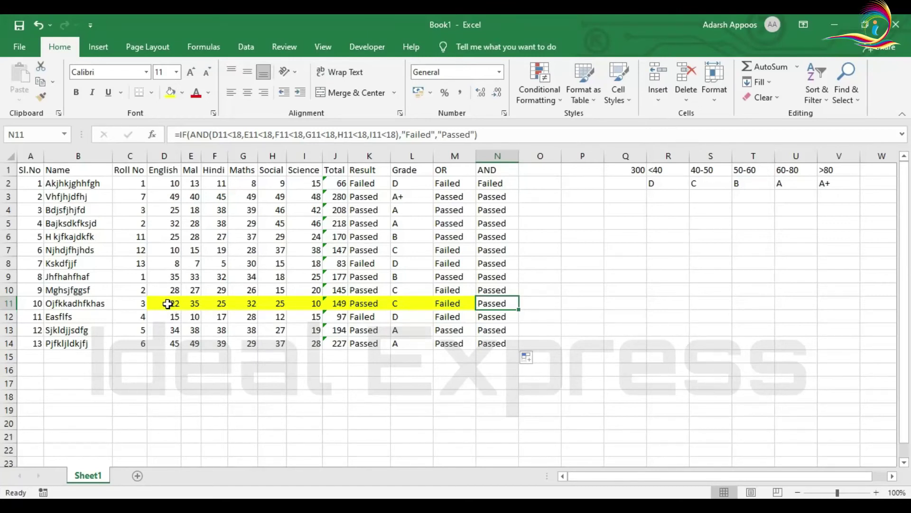
Step: Highlight the row 11 cells from D11 through N11 with a light gold fill
left_click_drag(167, 305, 495, 304)
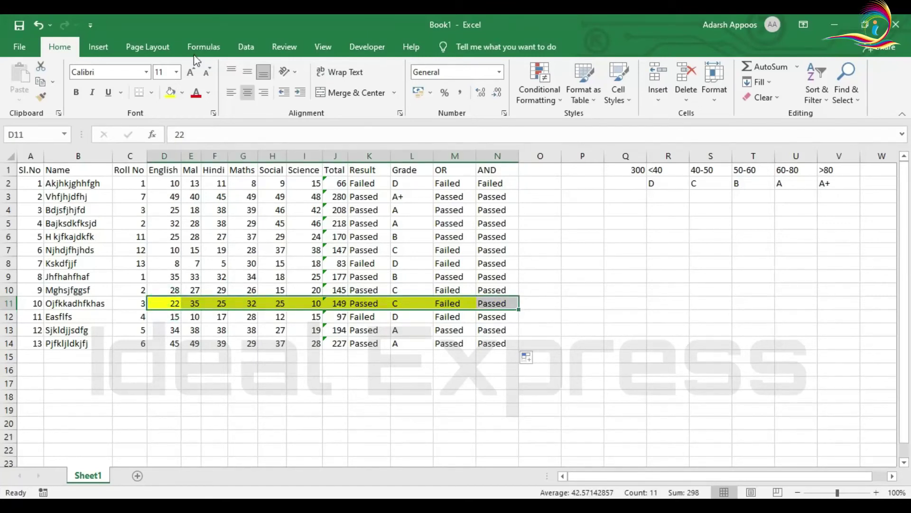
left_click(182, 95)
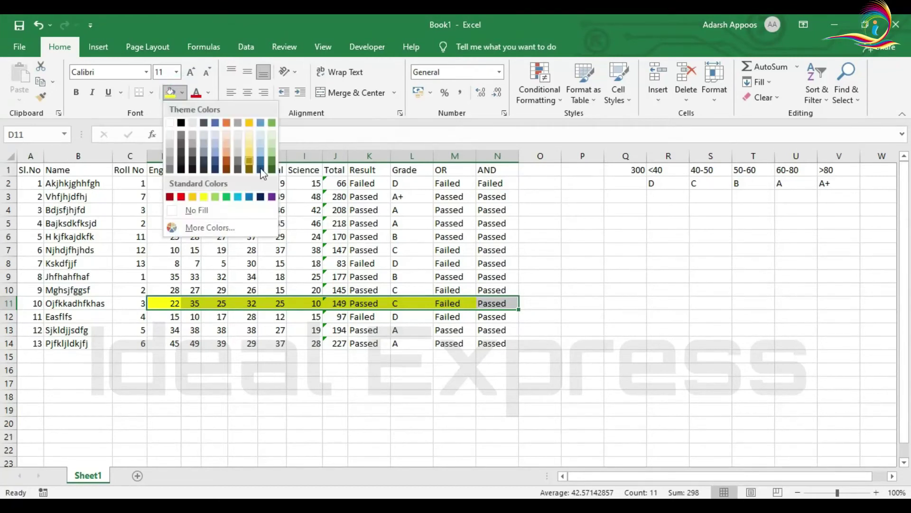
left_click(249, 145)
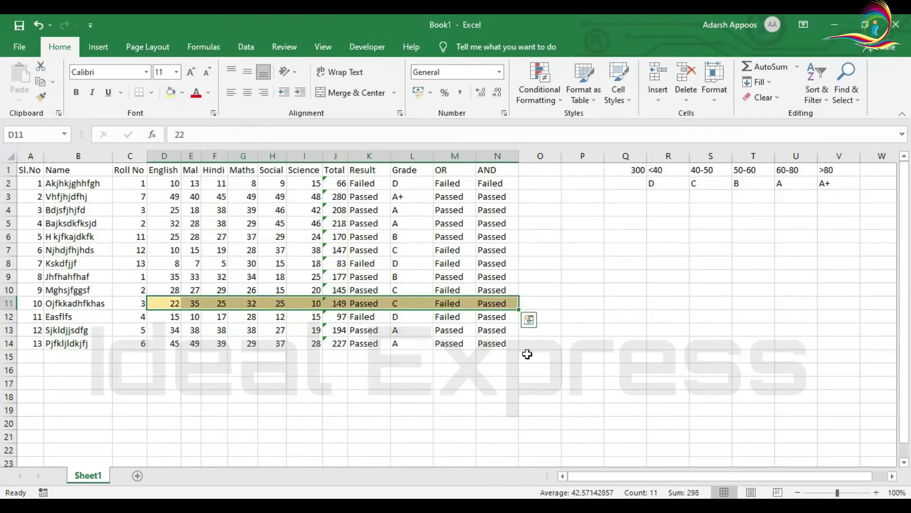
left_click(424, 381)
left_click(456, 300)
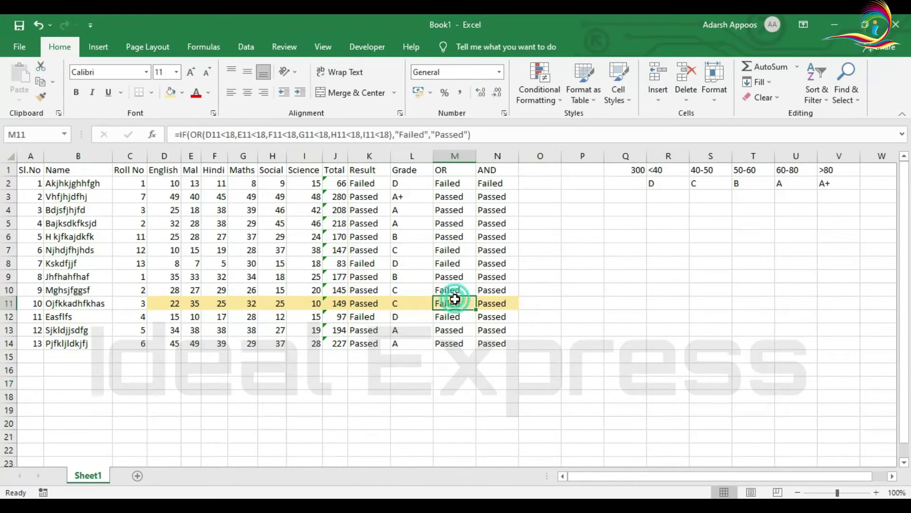
Step: Remove the fill colour from D11:N11
left_click_drag(164, 303, 499, 301)
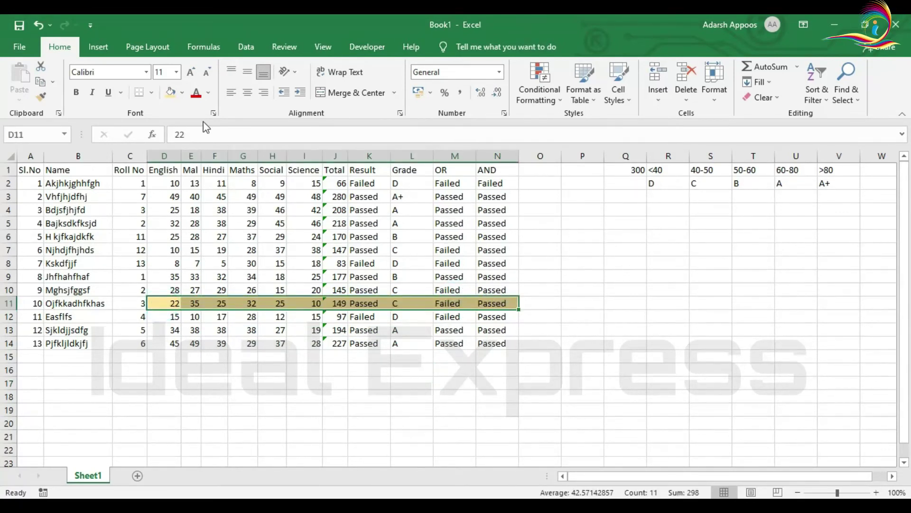
left_click(182, 93)
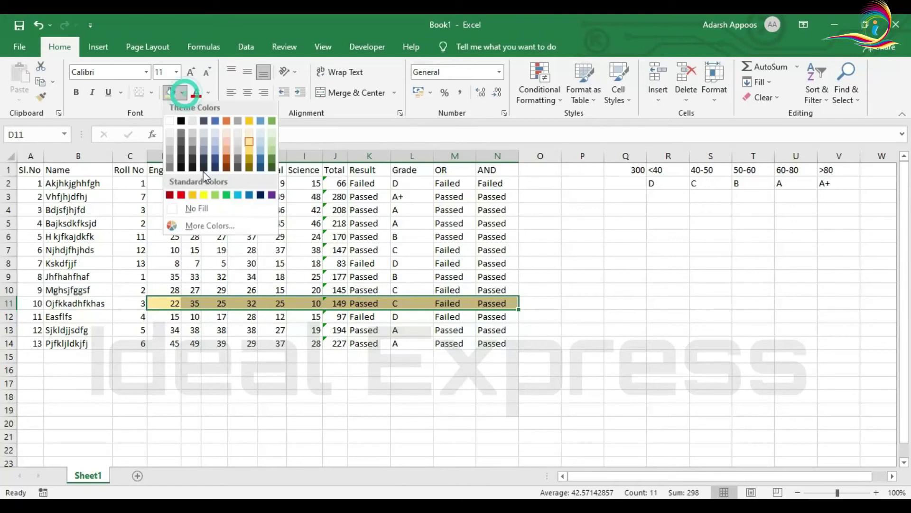
left_click(197, 210)
left_click(582, 330)
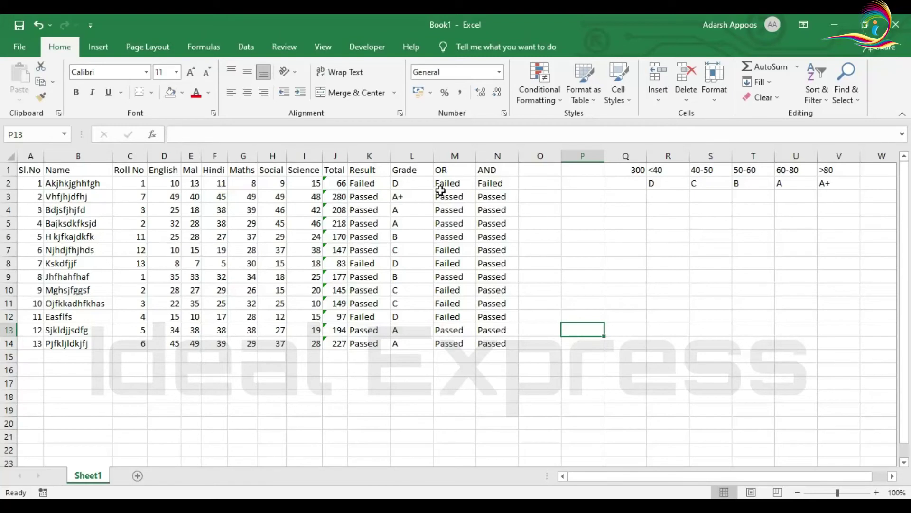
Step: Create a new conditional formatting rule for K2 in the Result column, using the type "Format only cells that contain"
left_click(370, 156)
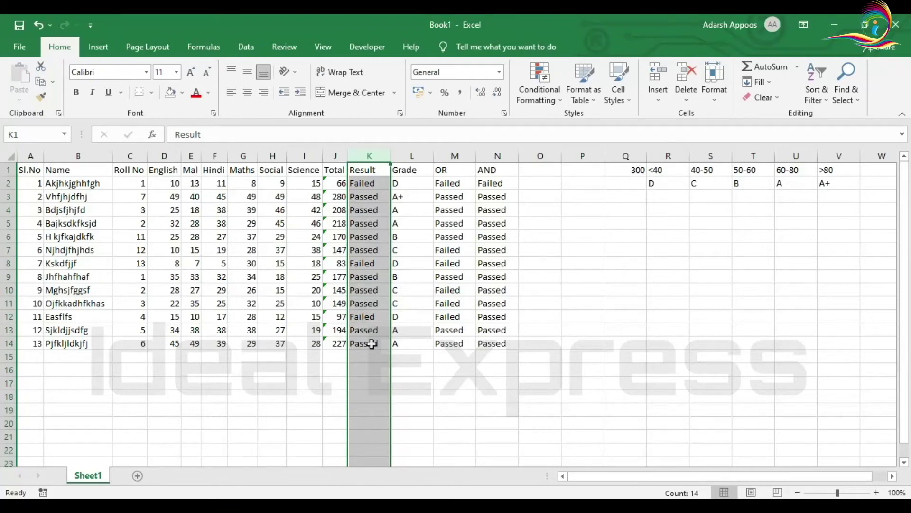
left_click(362, 183)
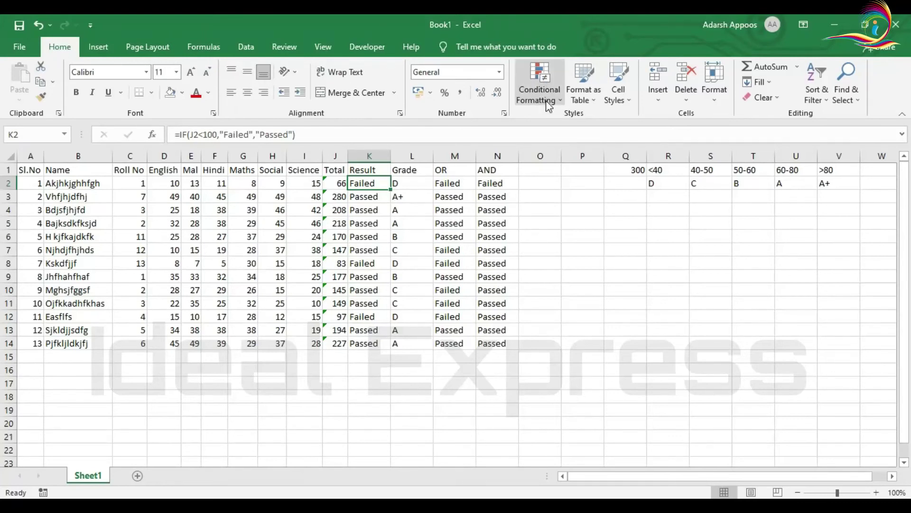
left_click(560, 106)
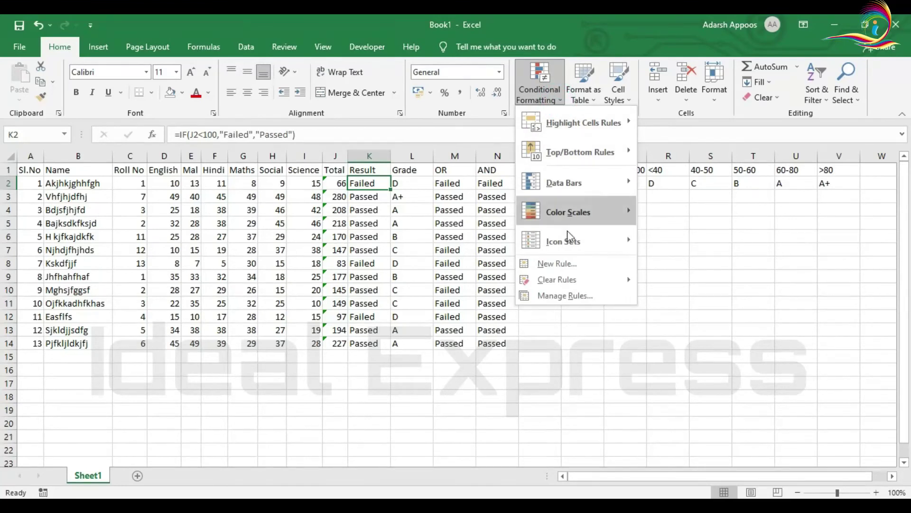
left_click(557, 263)
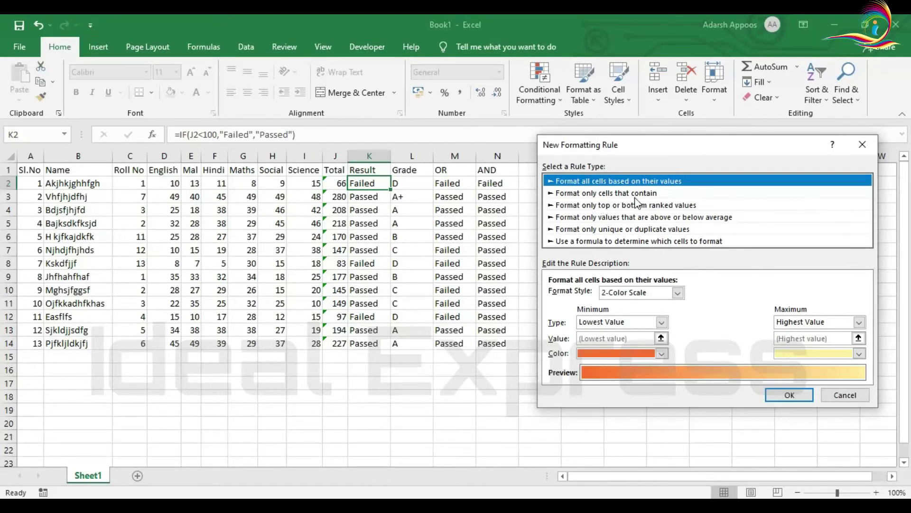
left_click(599, 195)
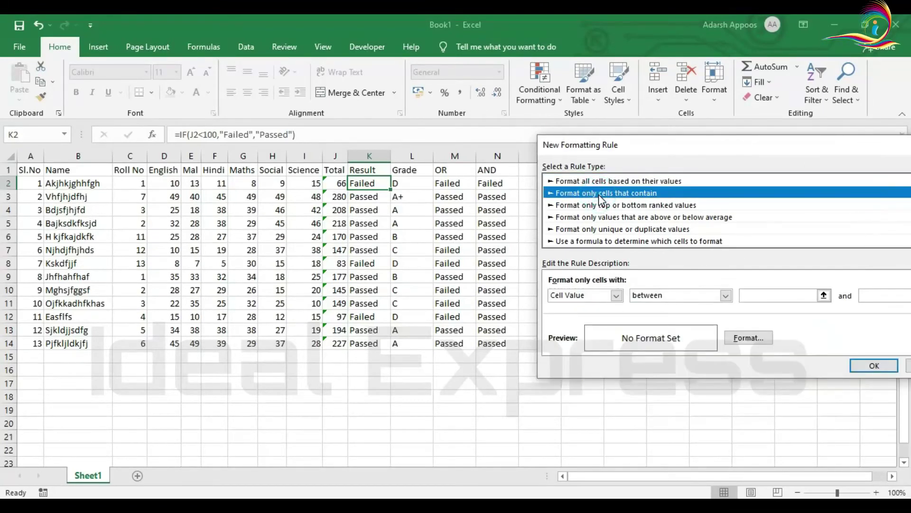
left_click_drag(728, 145, 673, 218)
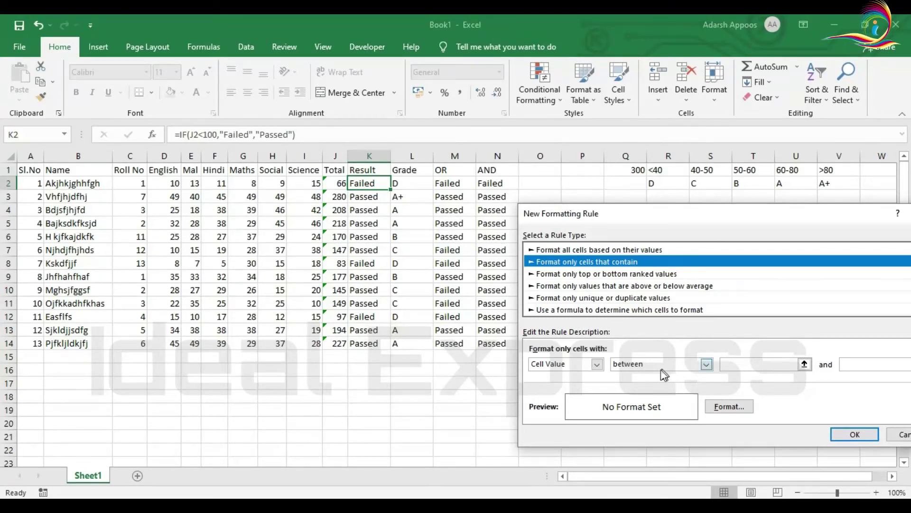
Step: Set the rule's condition to cell value equal to Failed and open its format settings
left_click(706, 365)
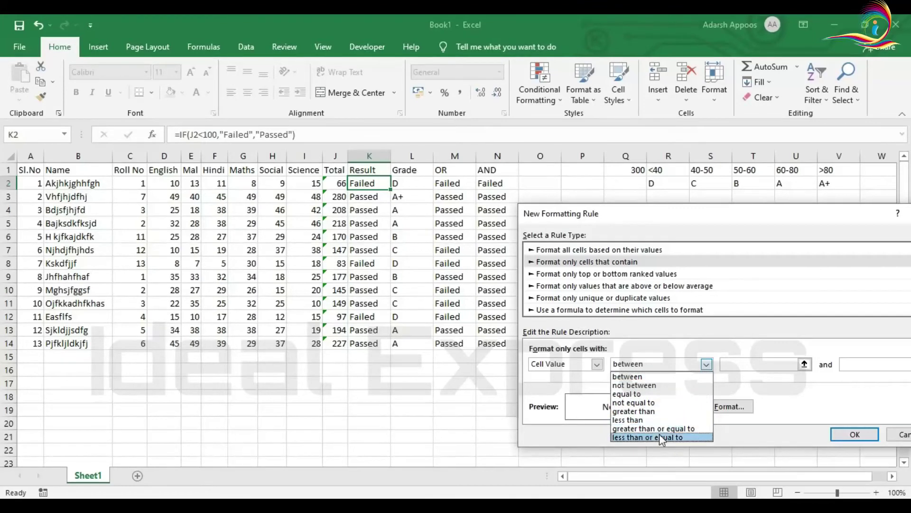
left_click(648, 394)
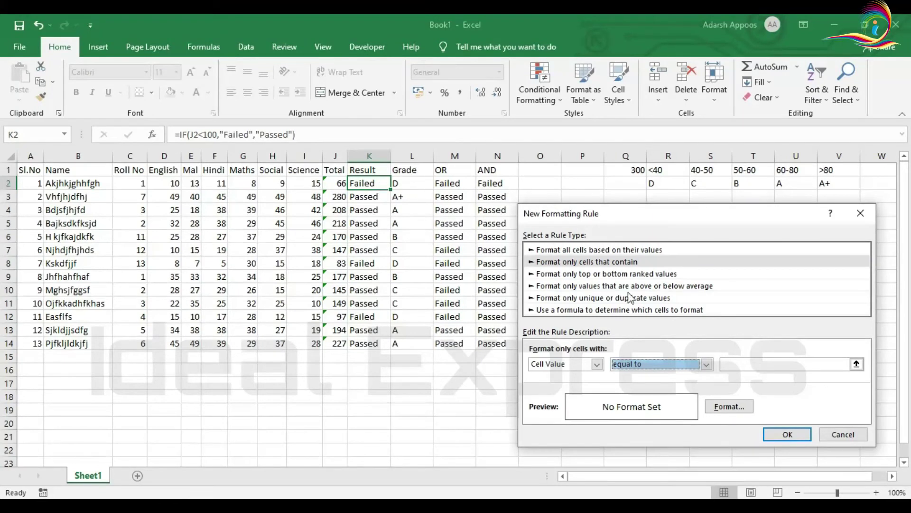
left_click(736, 367)
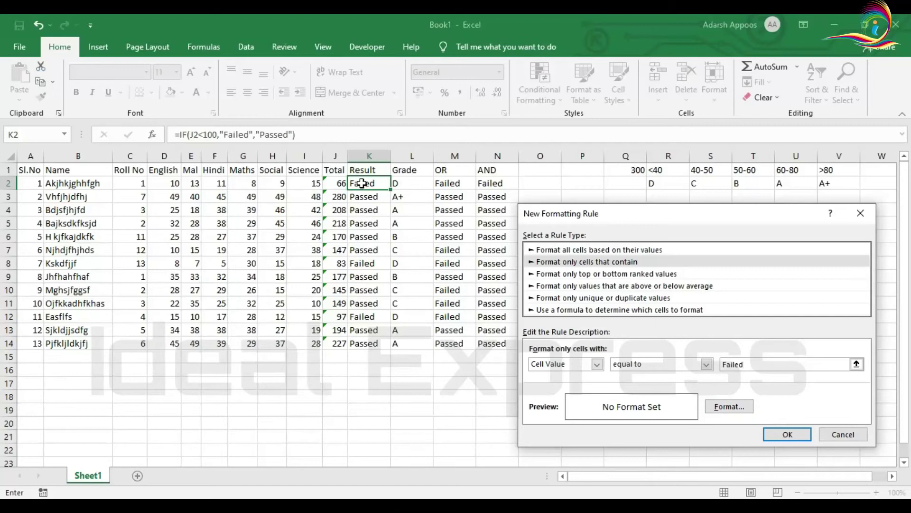
left_click(728, 407)
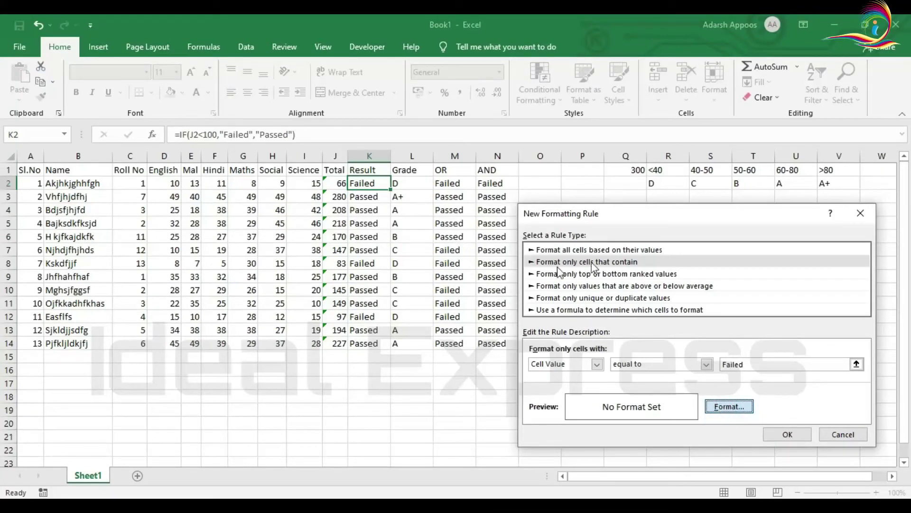
Step: Give the Failed rule a solid red background fill and apply the rule to K2
left_click(723, 409)
left_click_drag(721, 88, 611, 80)
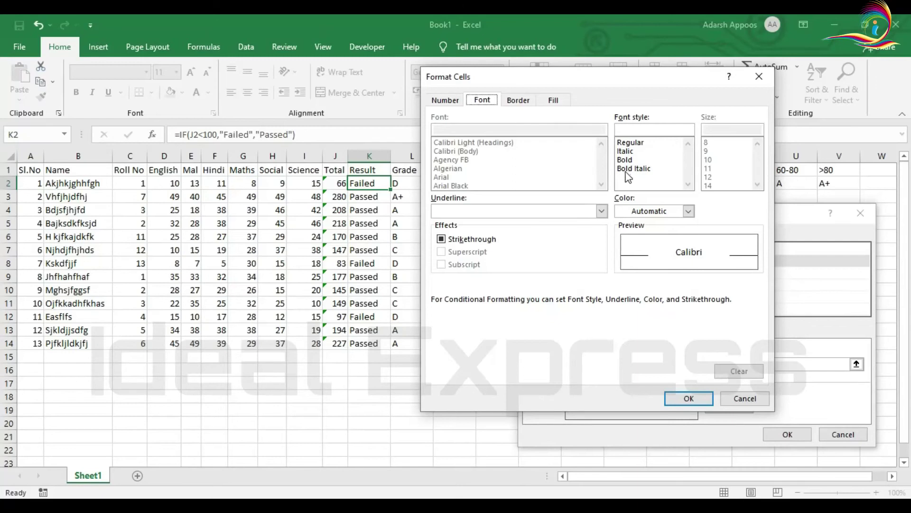
left_click(689, 211)
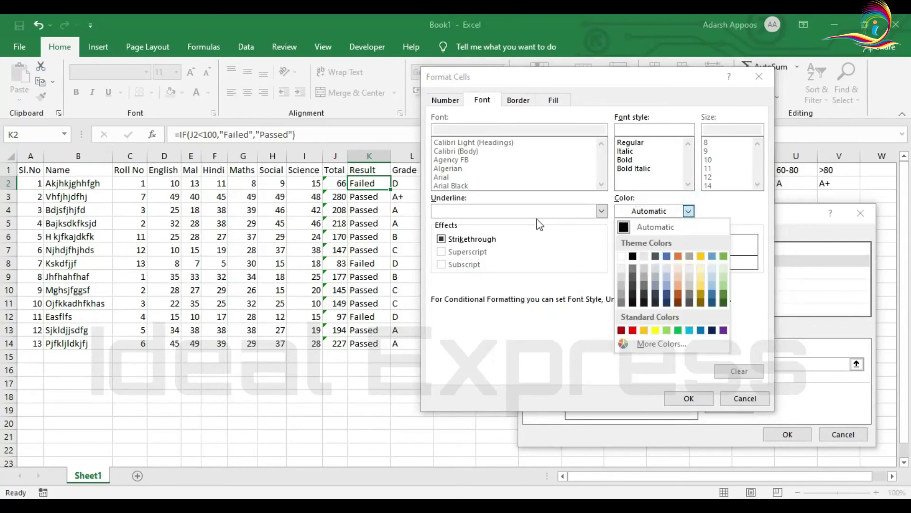
left_click(513, 212)
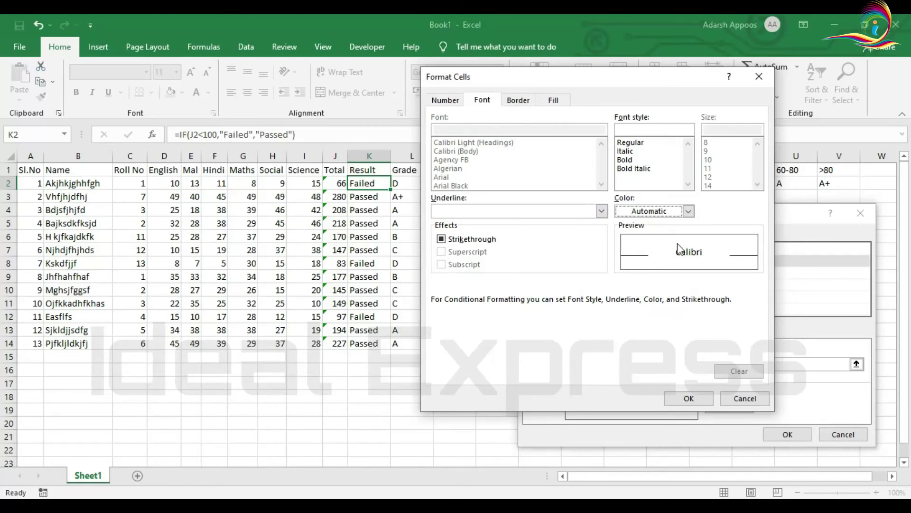
left_click(566, 99)
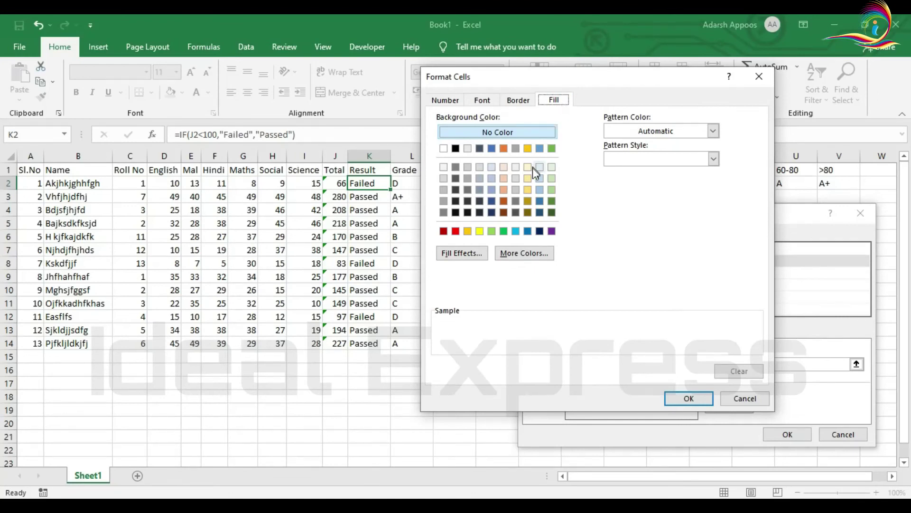
left_click(528, 193)
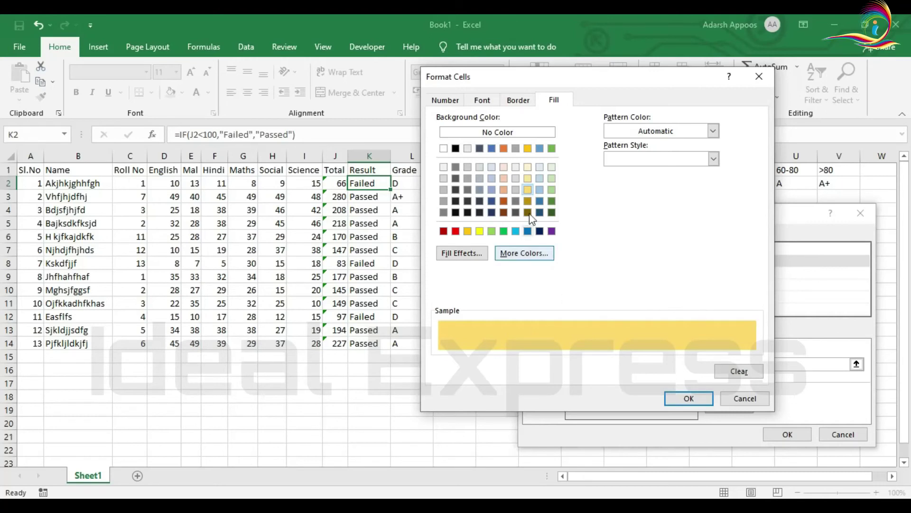
left_click(503, 189)
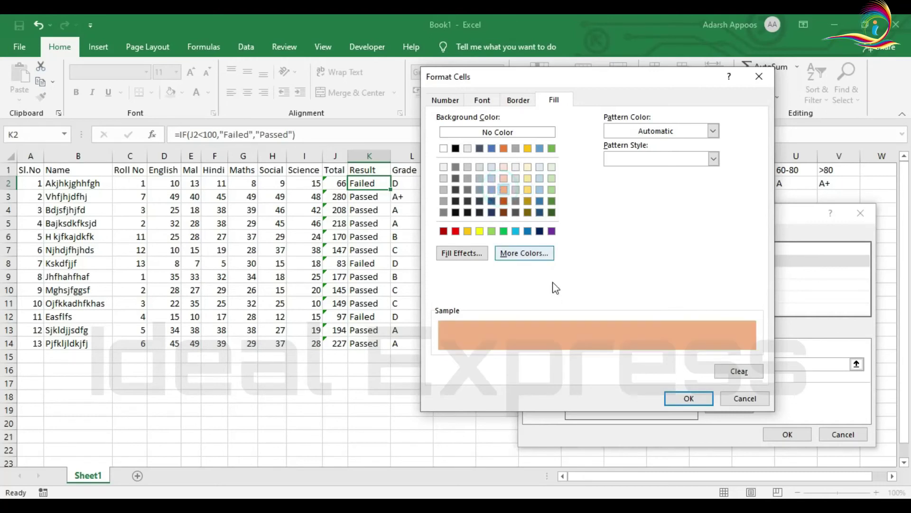
left_click(505, 201)
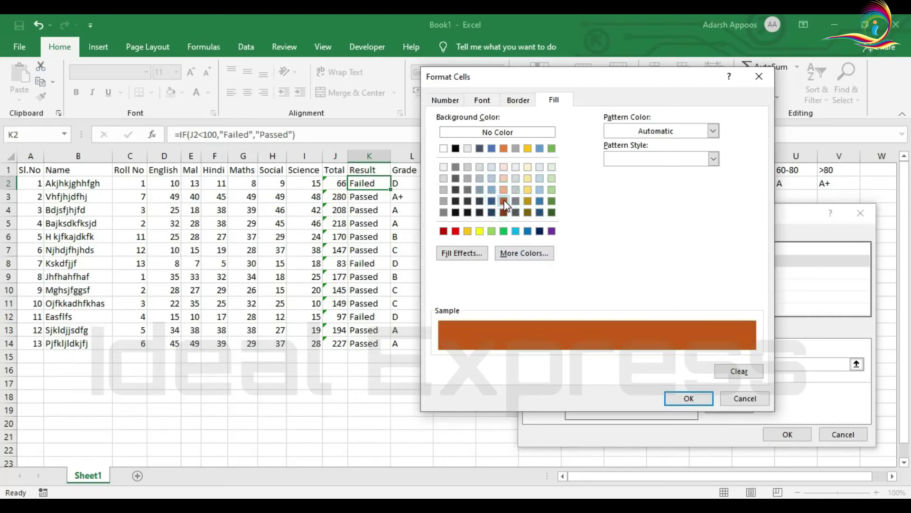
left_click(456, 231)
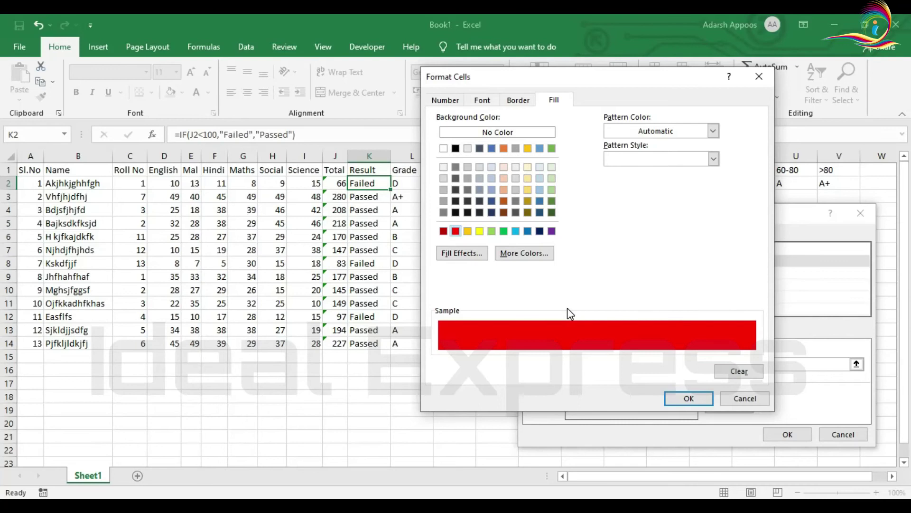
left_click(697, 403)
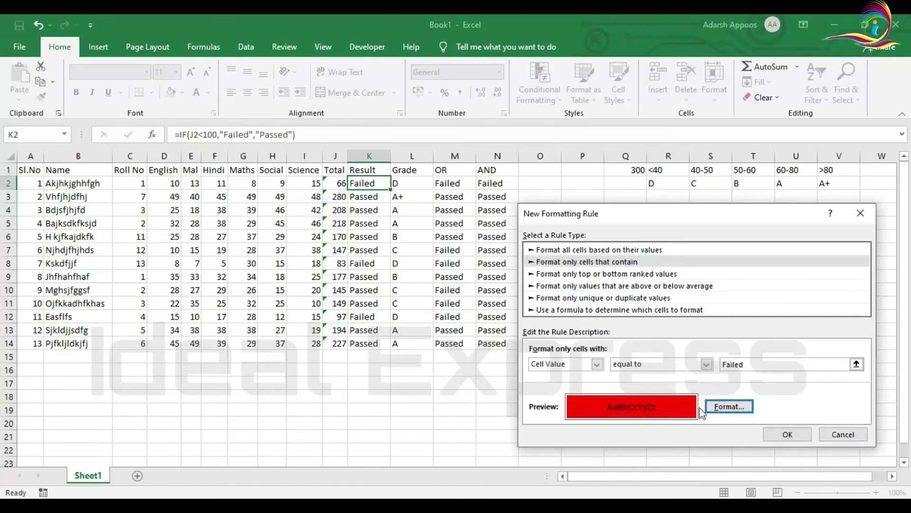
left_click(788, 434)
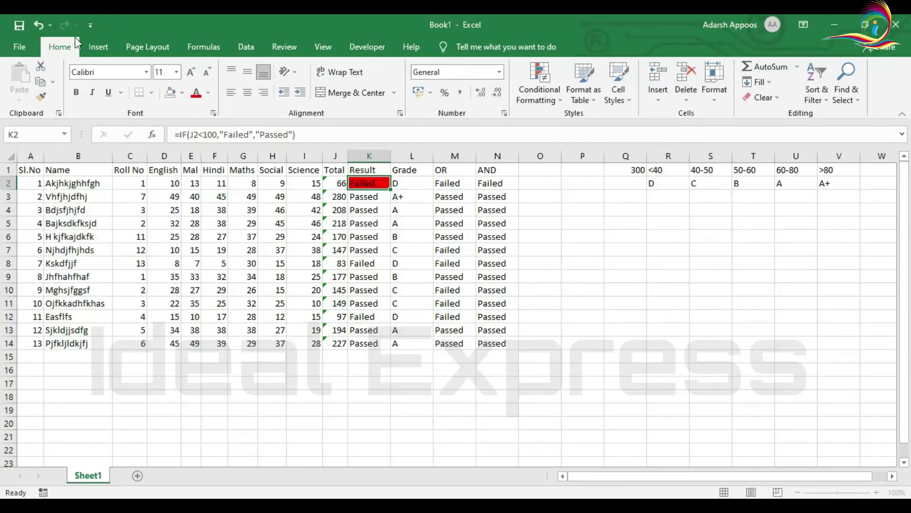
Step: Copy K2's conditional formatting to K3:K14 in the Result column with Format Painter
left_click(43, 99)
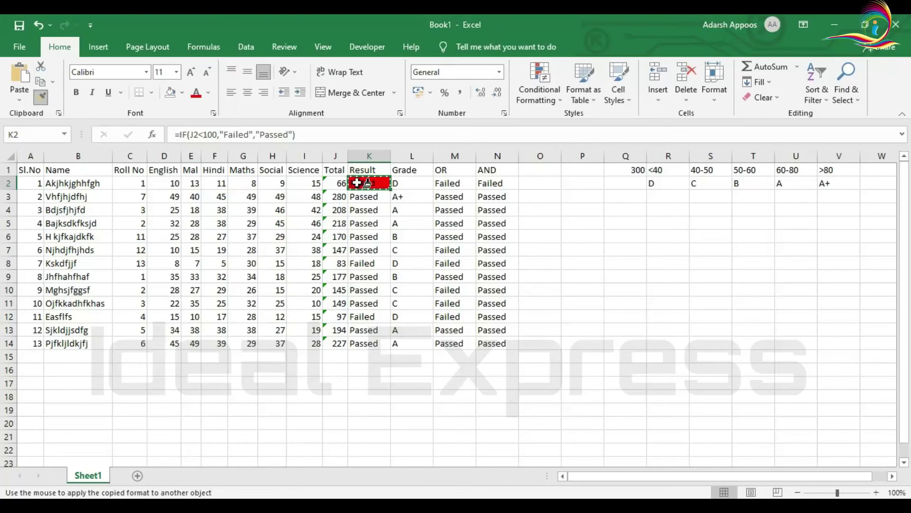
left_click_drag(373, 197, 366, 344)
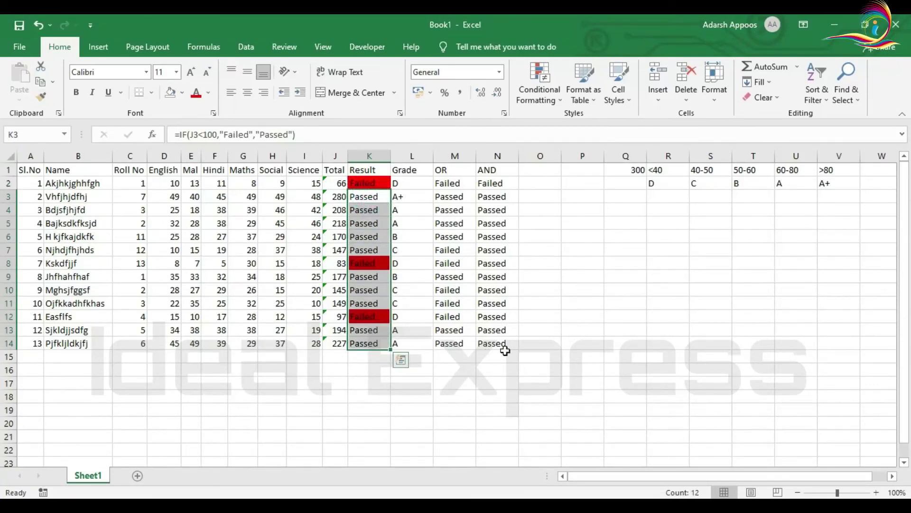
left_click(631, 331)
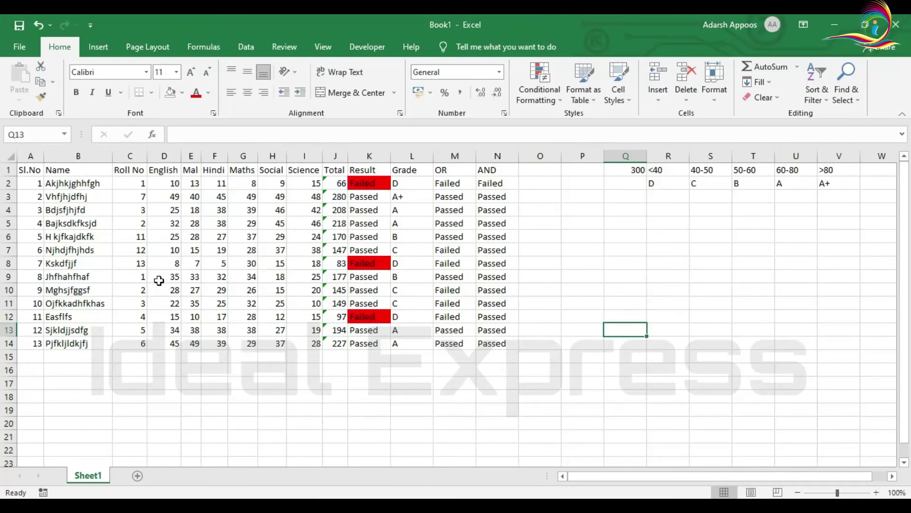
Step: Change the marks in row 10 to English 14, Mal 13, Hindi 15 and Maths 16
left_click(170, 290)
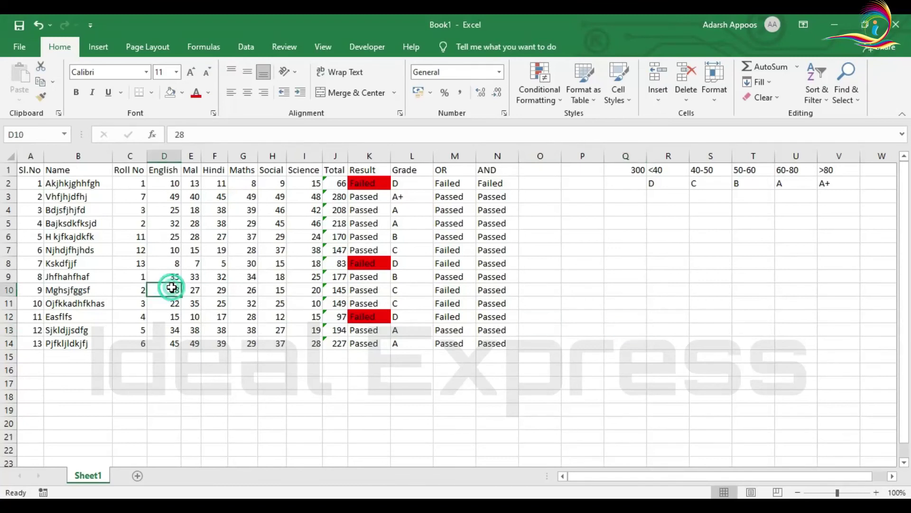
left_click_drag(170, 290, 365, 291)
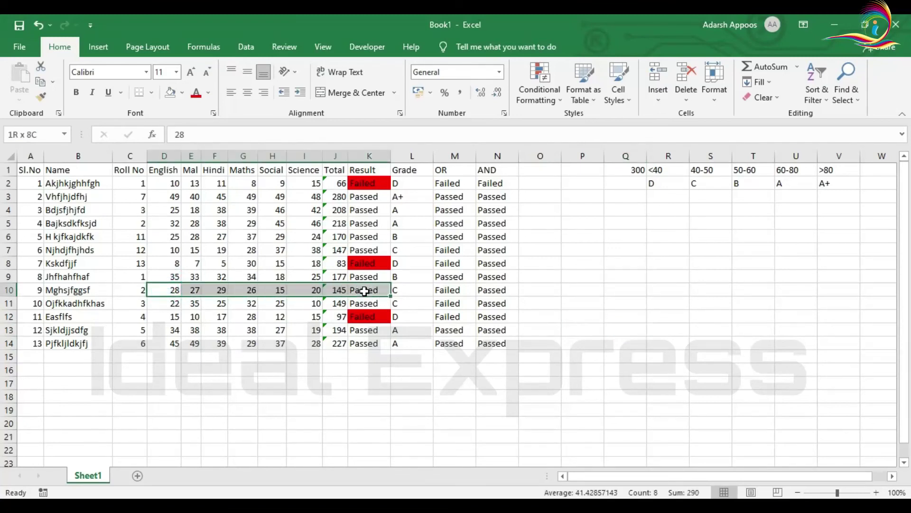
left_click(164, 288)
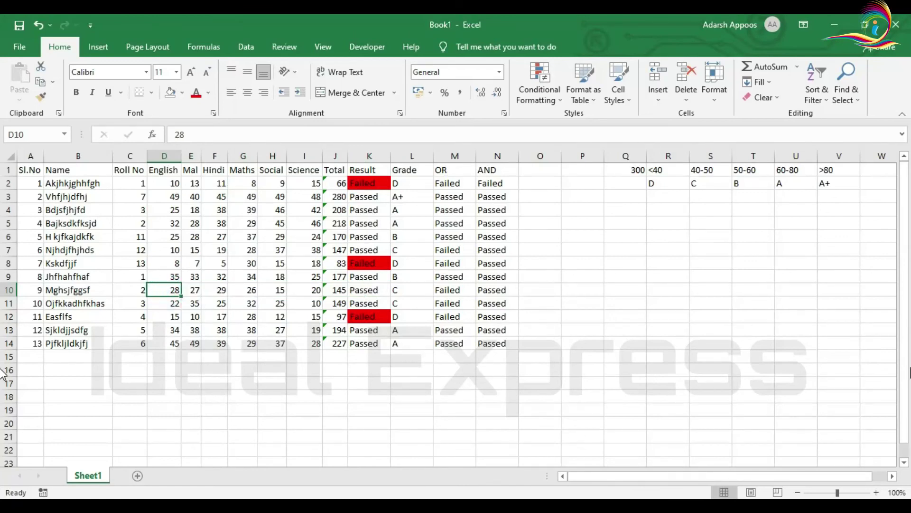
type("14")
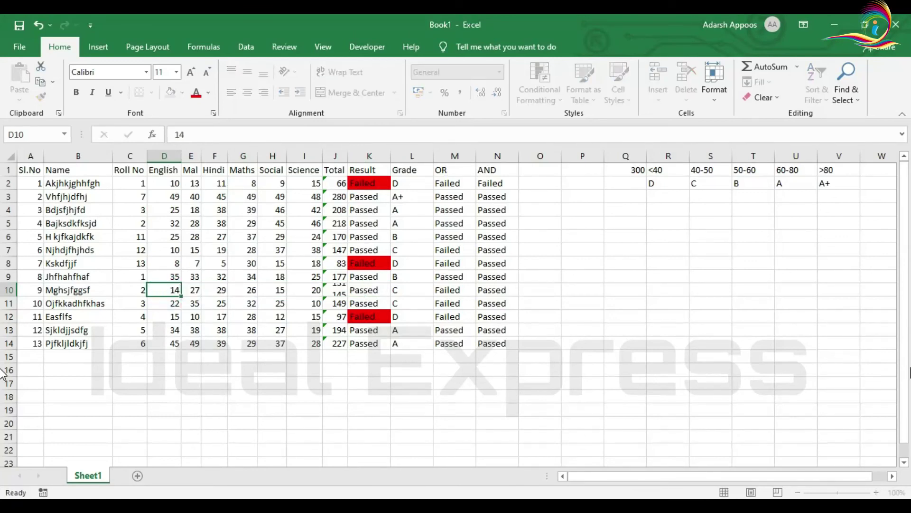
key("Tab")
type("13")
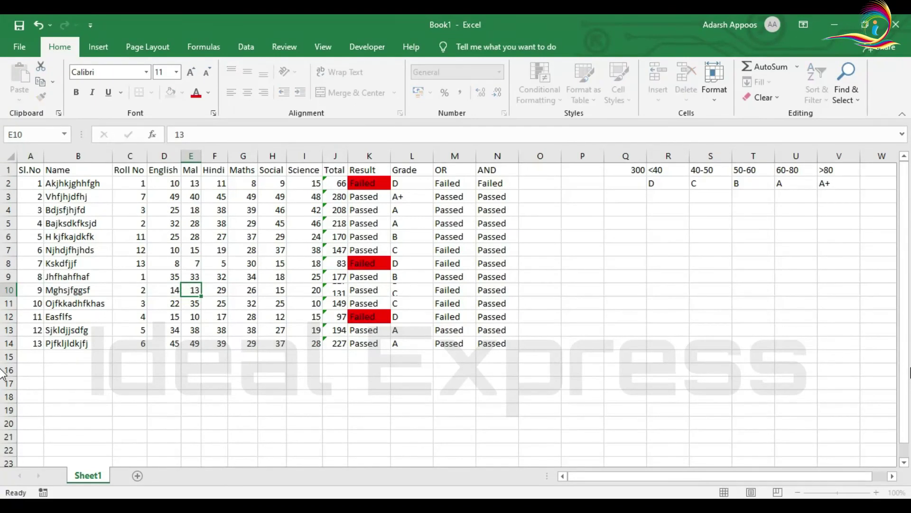
key("Tab")
type("15")
key("Tab")
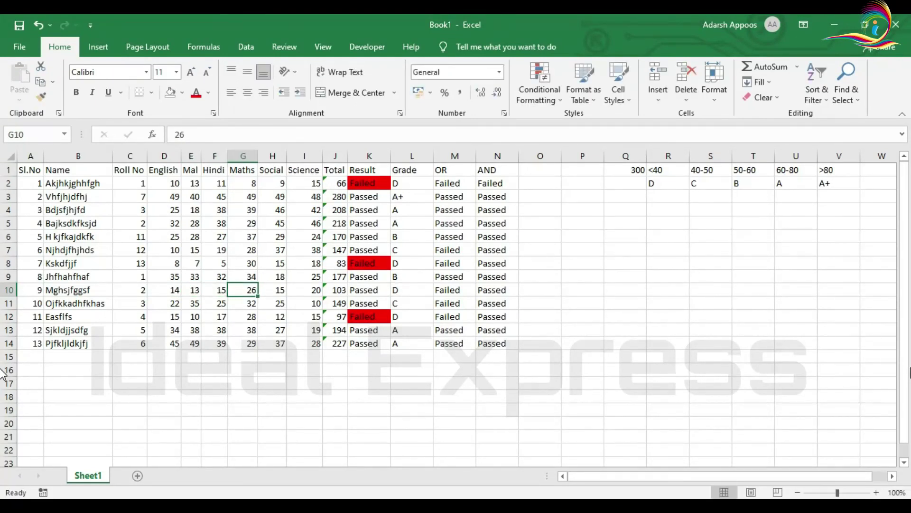
type("16")
key("Tab")
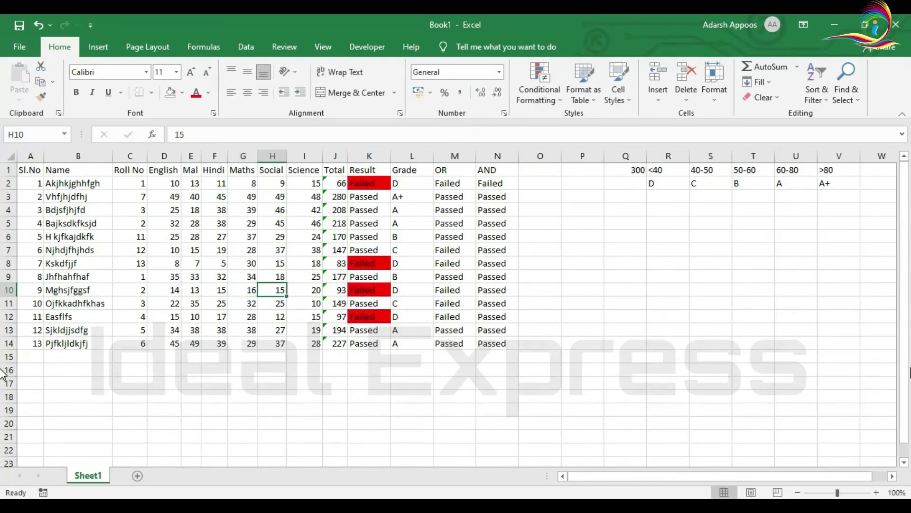